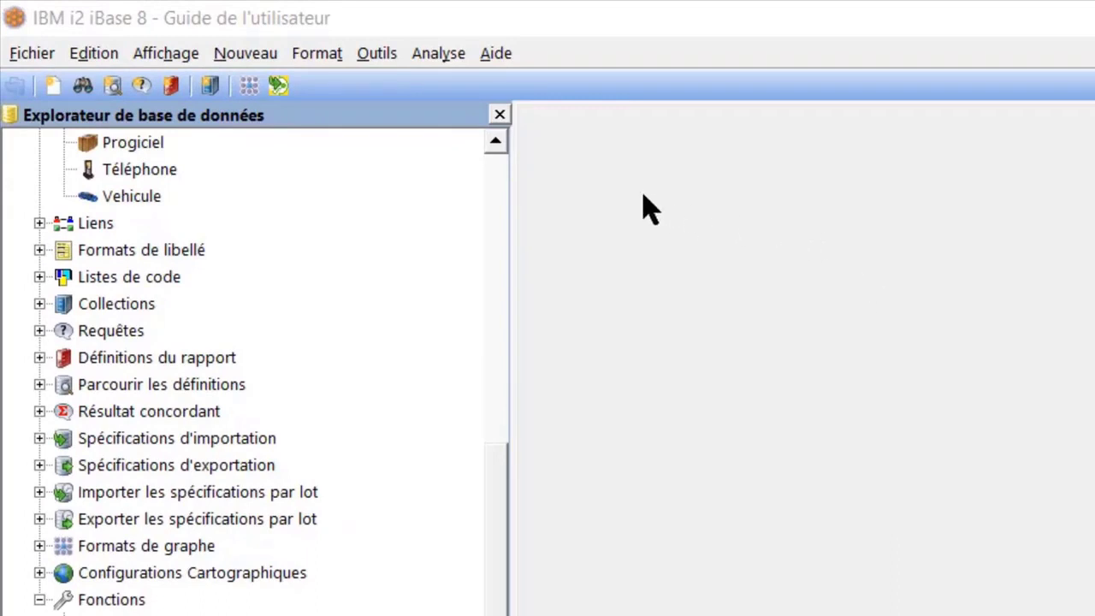
# Step: Open the default parameters (Paramètres par défaut) and set the default Grade to A2
pyautogui.click(376, 54)
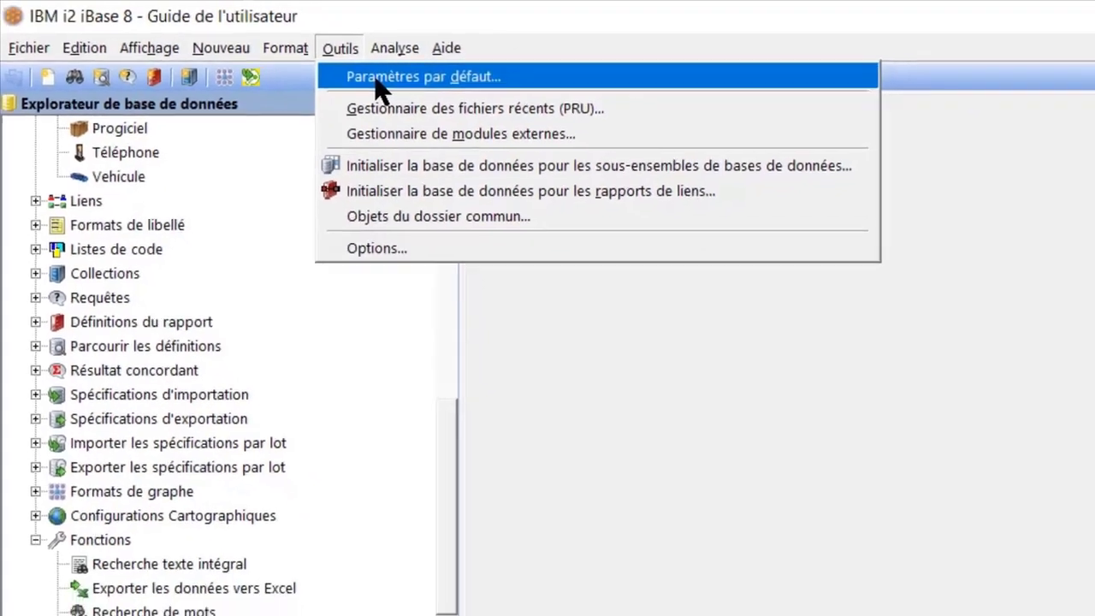
pyautogui.click(379, 83)
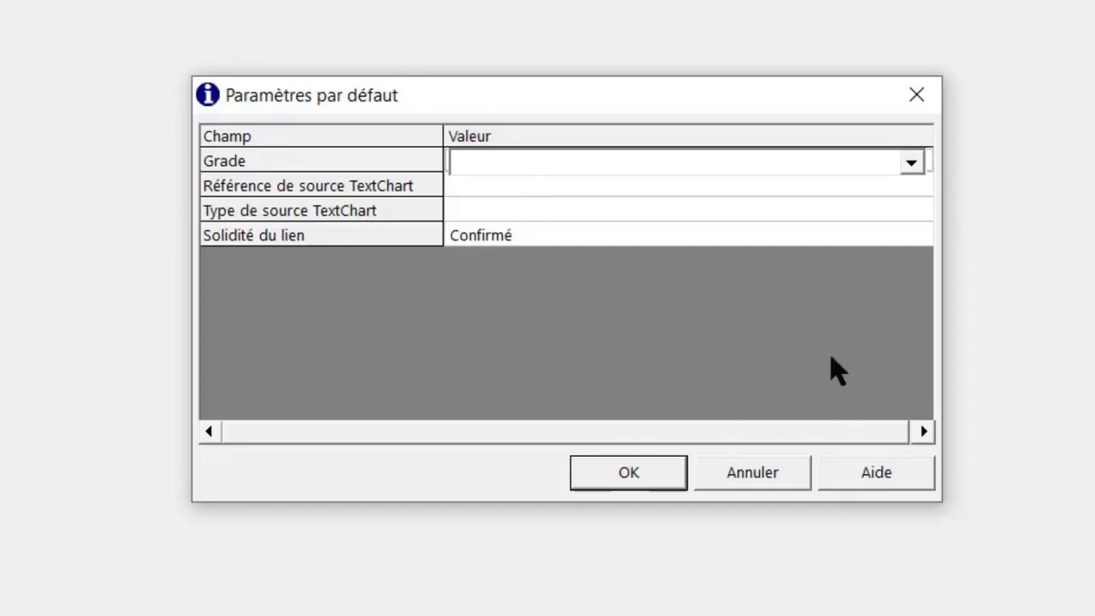
pyautogui.moveTo(589, 92); pyautogui.dragTo(578, 68)
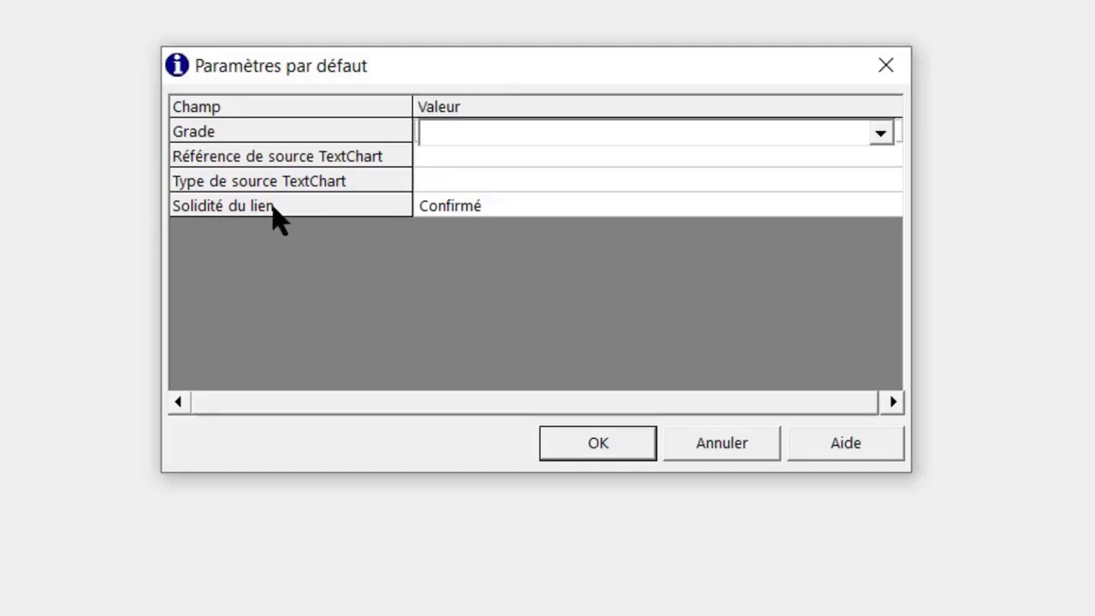
pyautogui.click(447, 137)
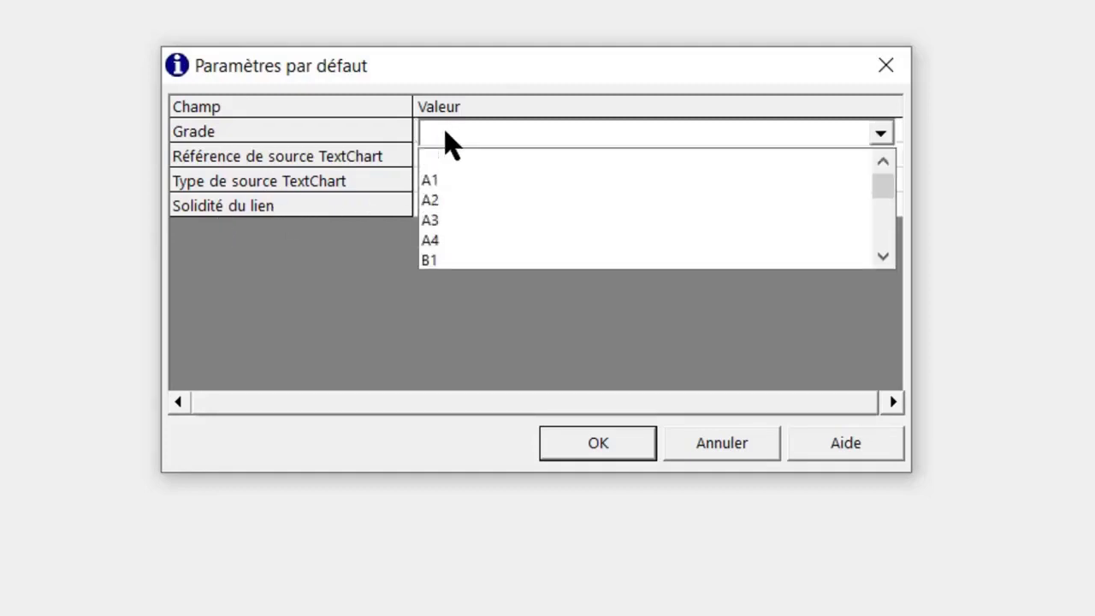
pyautogui.click(439, 200)
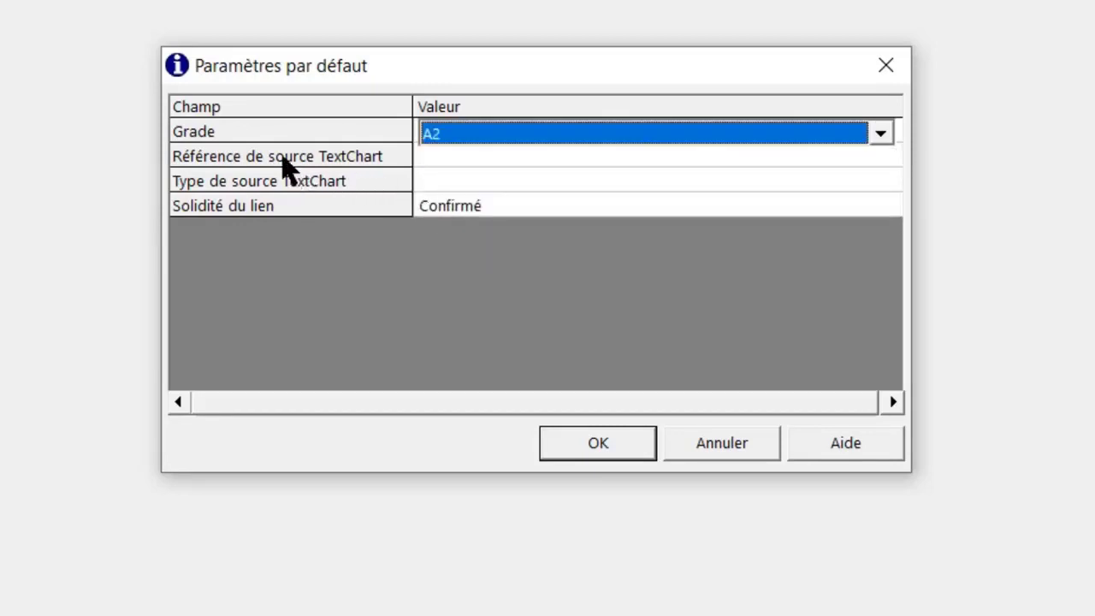
# Step: Set the default TextChart source reference to "Test video" and the default TextChart source type to Informateur
pyautogui.click(462, 159)
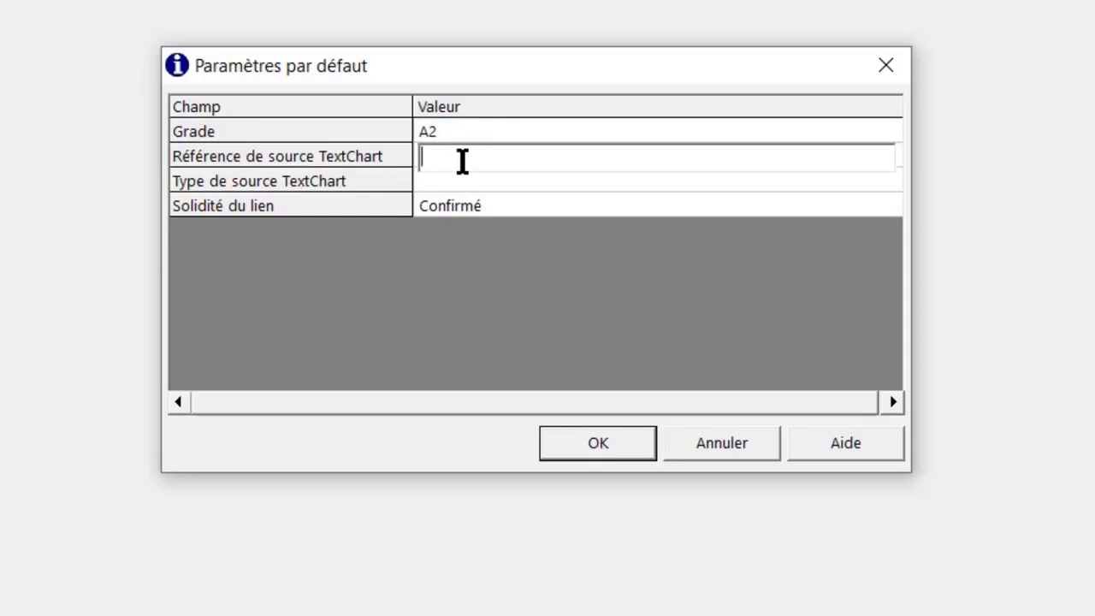
pyautogui.write('Test video')
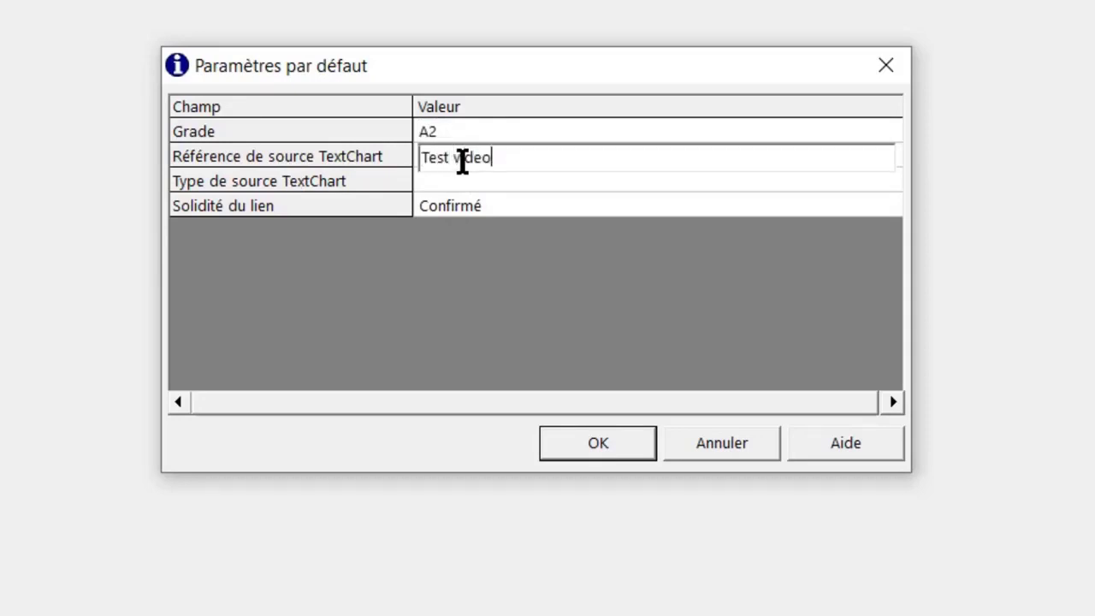
pyautogui.click(518, 182)
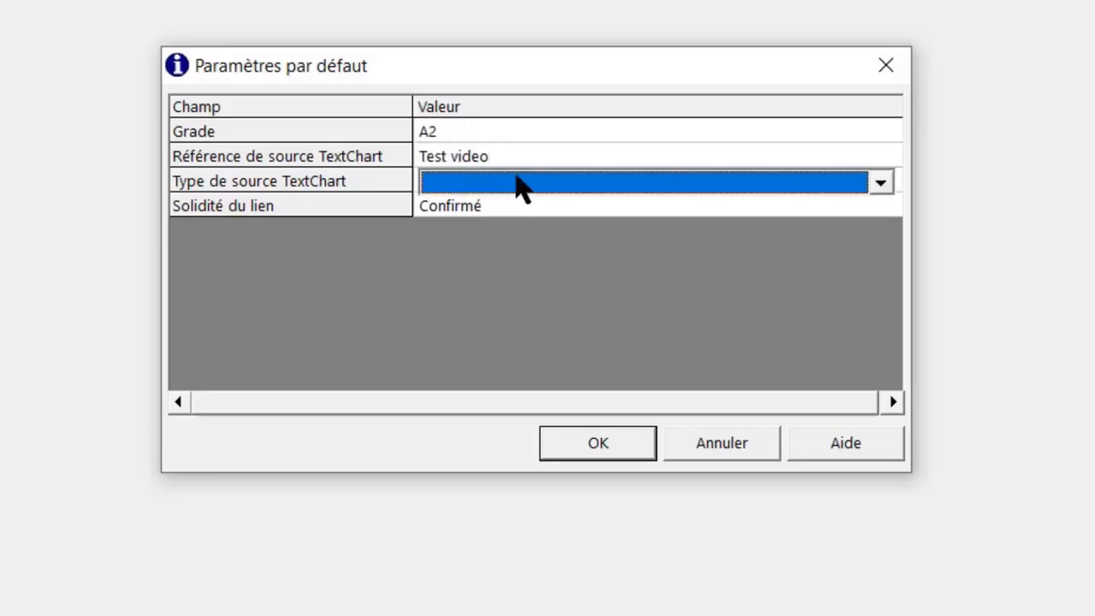
pyautogui.click(517, 183)
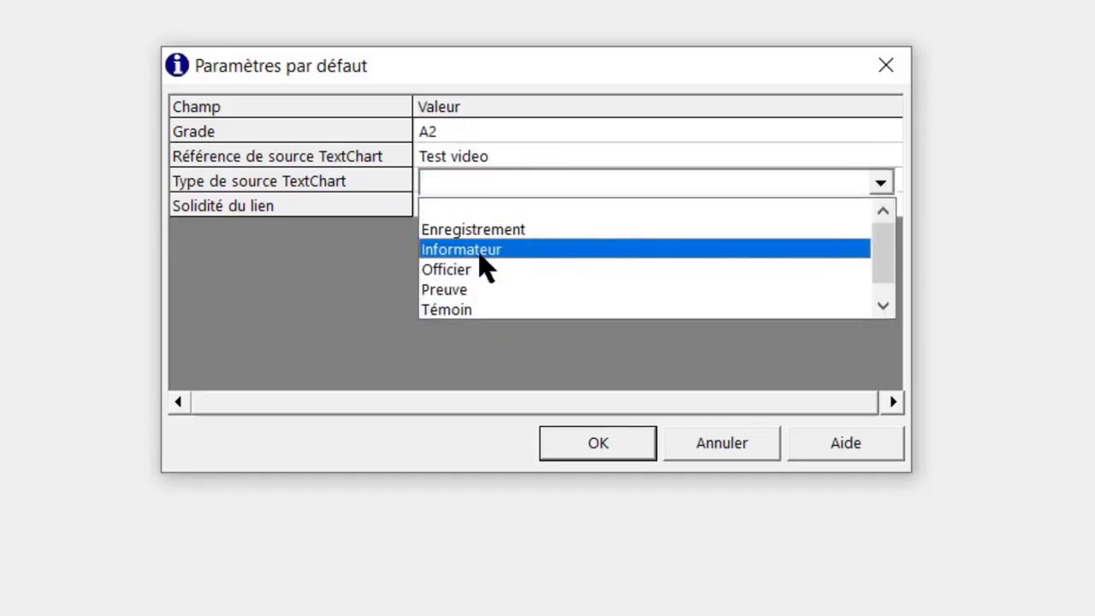
pyautogui.click(480, 250)
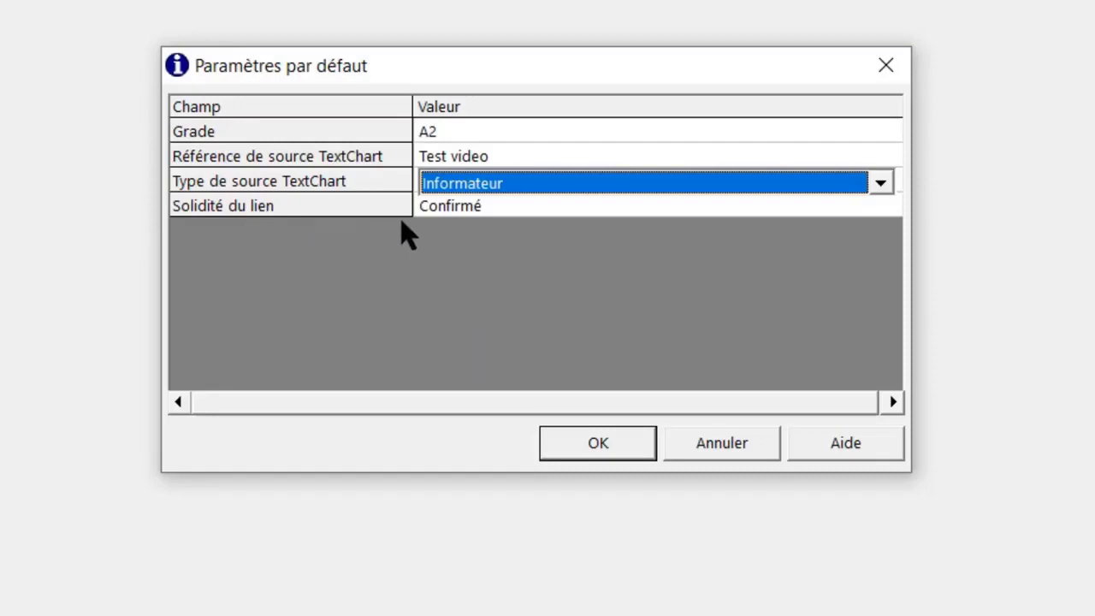
# Step: Set the default link strength (Solidité du lien) to Provisoire and apply the default parameters
pyautogui.click(493, 209)
pyautogui.click(494, 208)
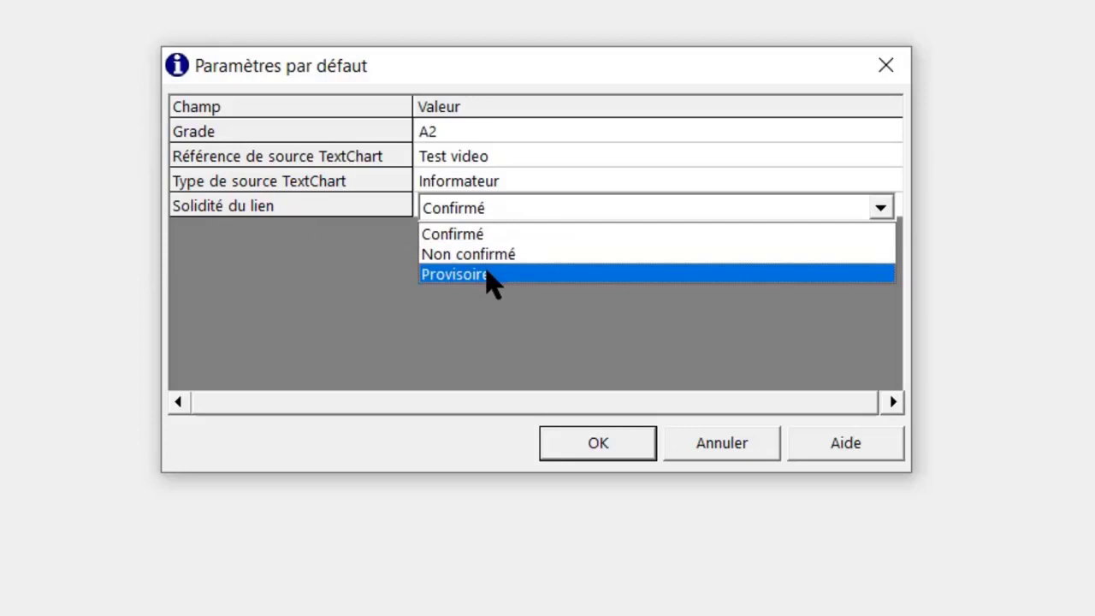
pyautogui.click(490, 277)
pyautogui.click(516, 283)
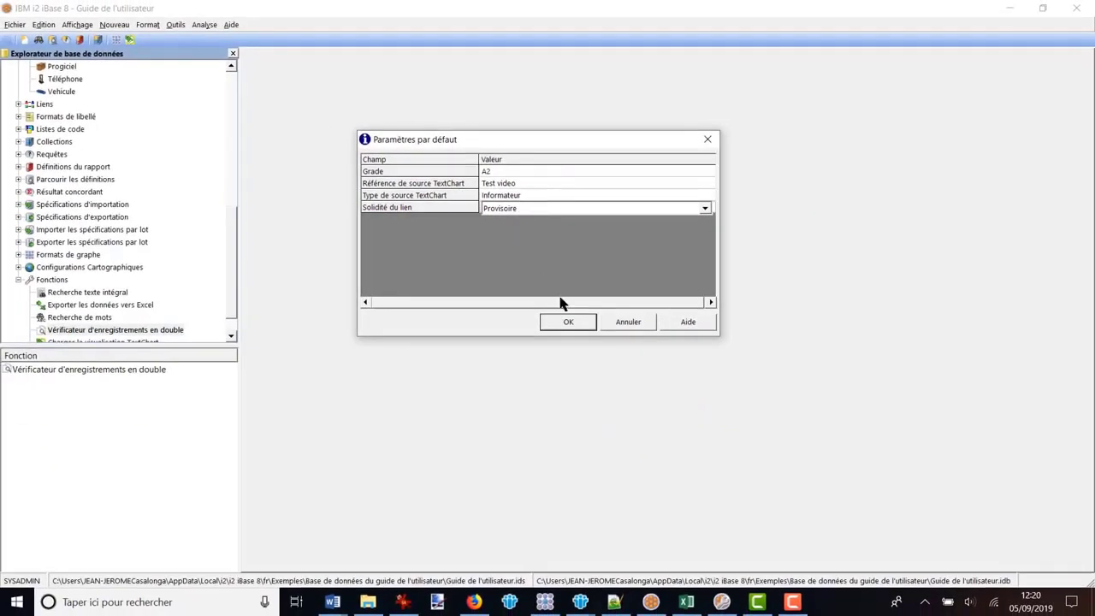
pyautogui.click(565, 323)
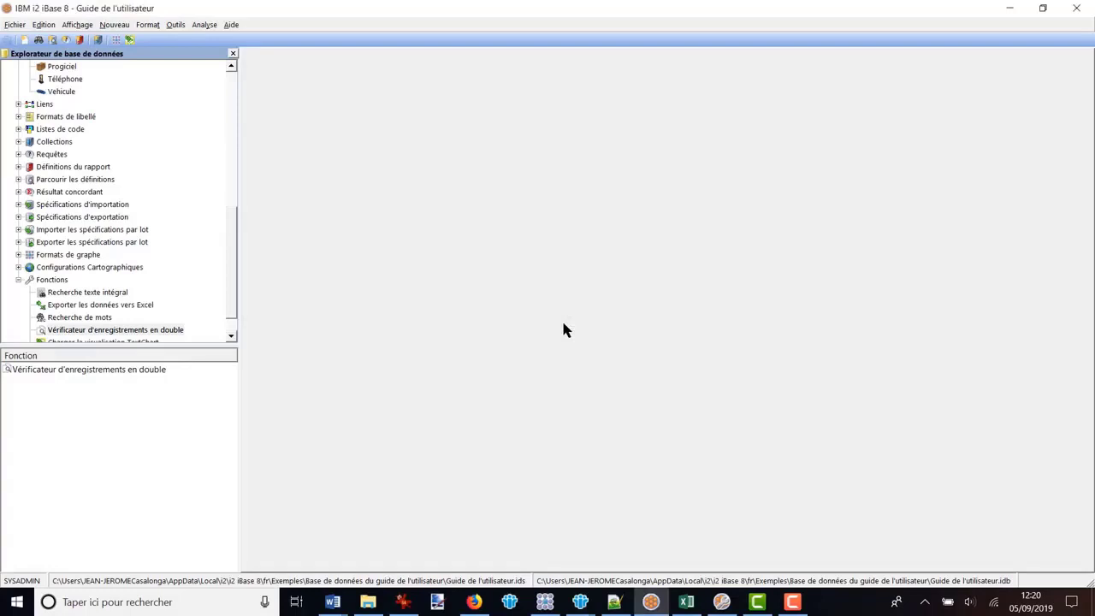
# Step: Open a new Organisation record and check its basic, remarks and properties pages for the default values
pyautogui.scroll(4, 125, 133)
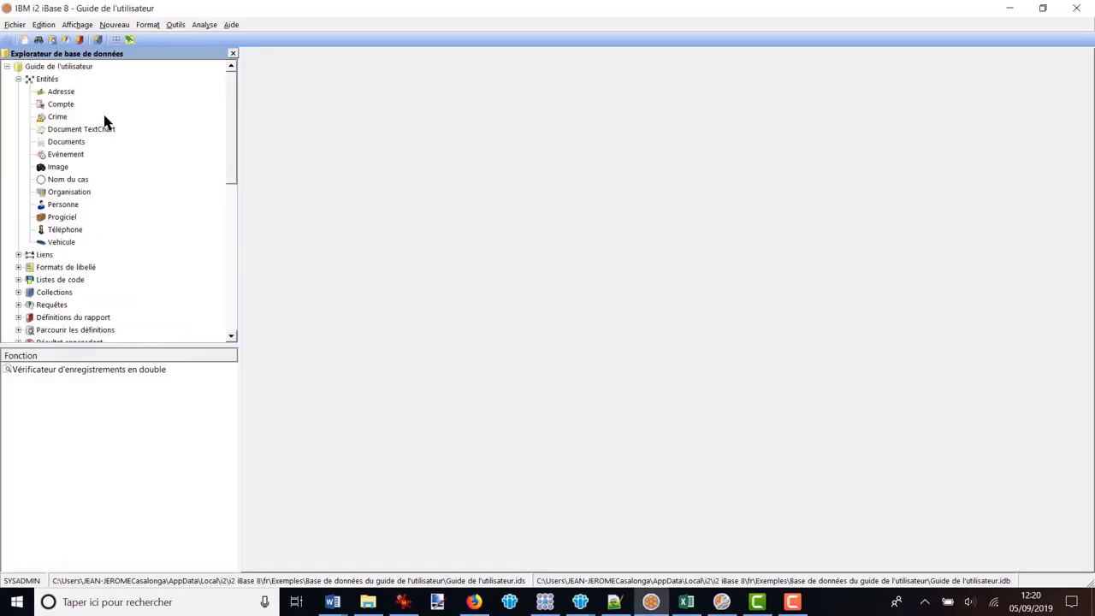
pyautogui.click(63, 192)
pyautogui.rightClick(73, 193)
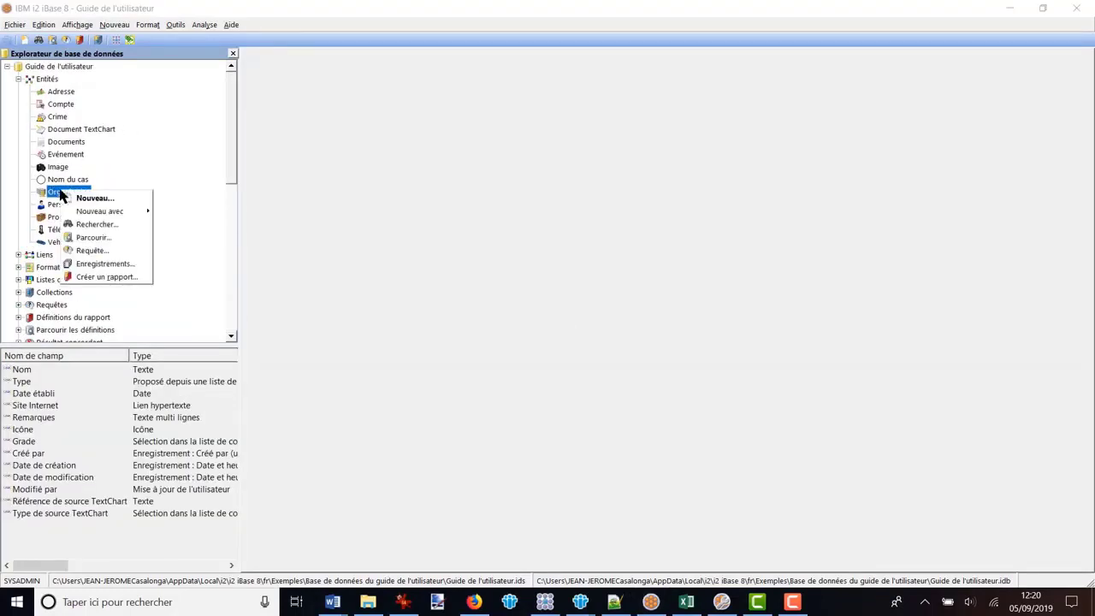
pyautogui.click(87, 200)
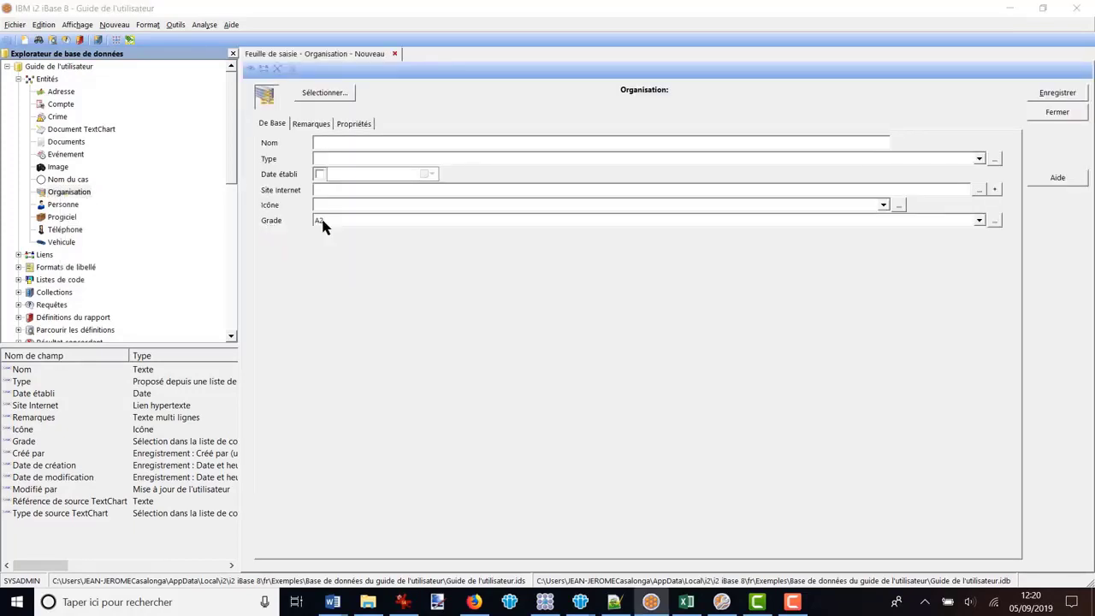
pyautogui.click(309, 124)
pyautogui.click(353, 125)
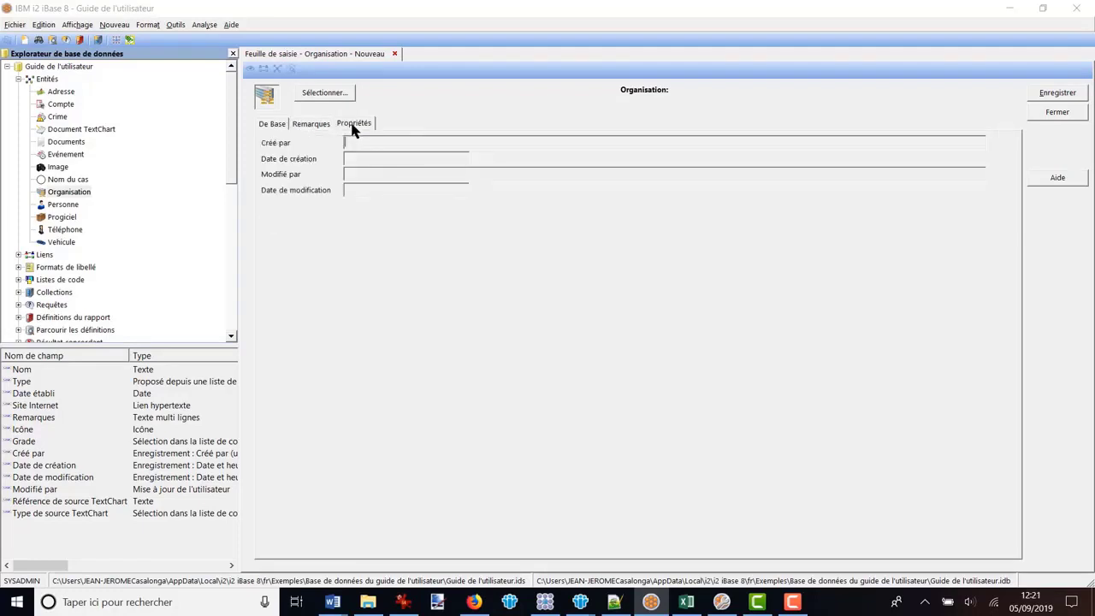
pyautogui.click(276, 125)
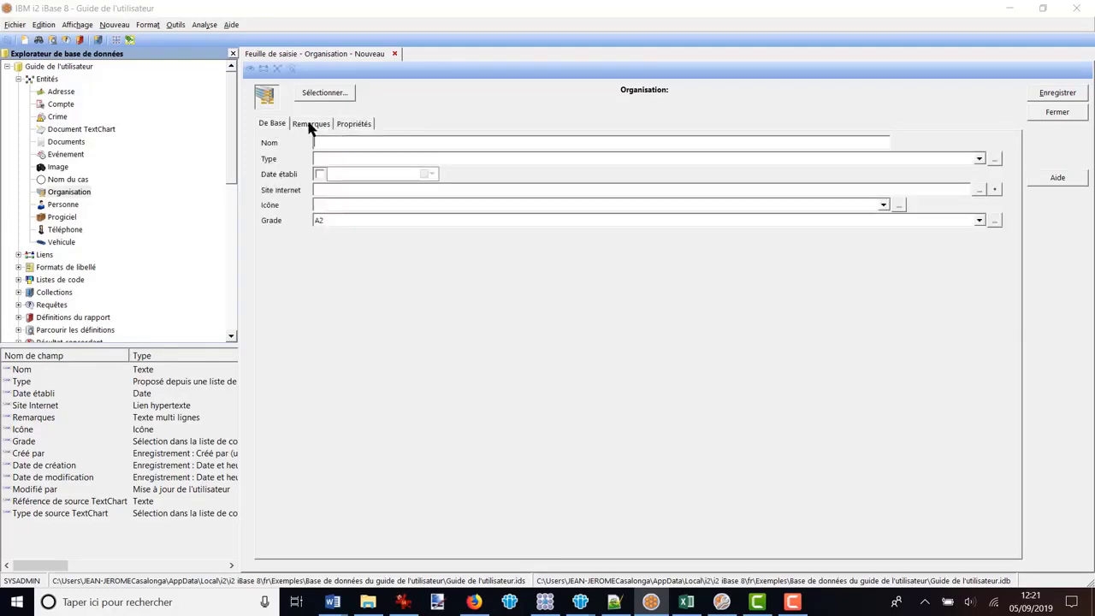
pyautogui.click(354, 124)
pyautogui.click(274, 126)
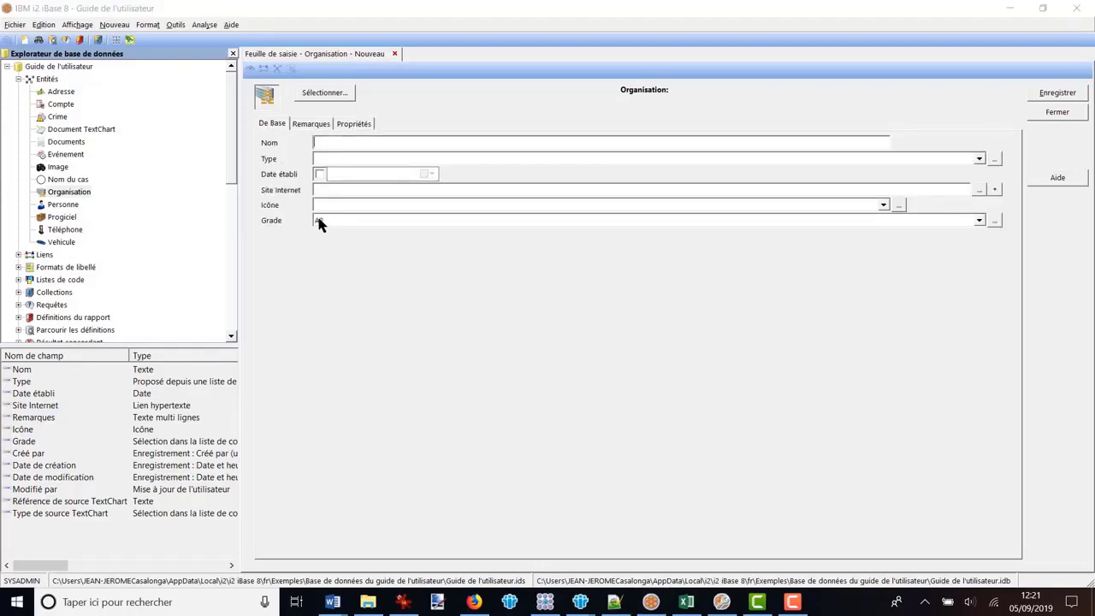
# Step: Review the default parameters again without changing them, and close the new Organisation record unsaved
pyautogui.click(178, 26)
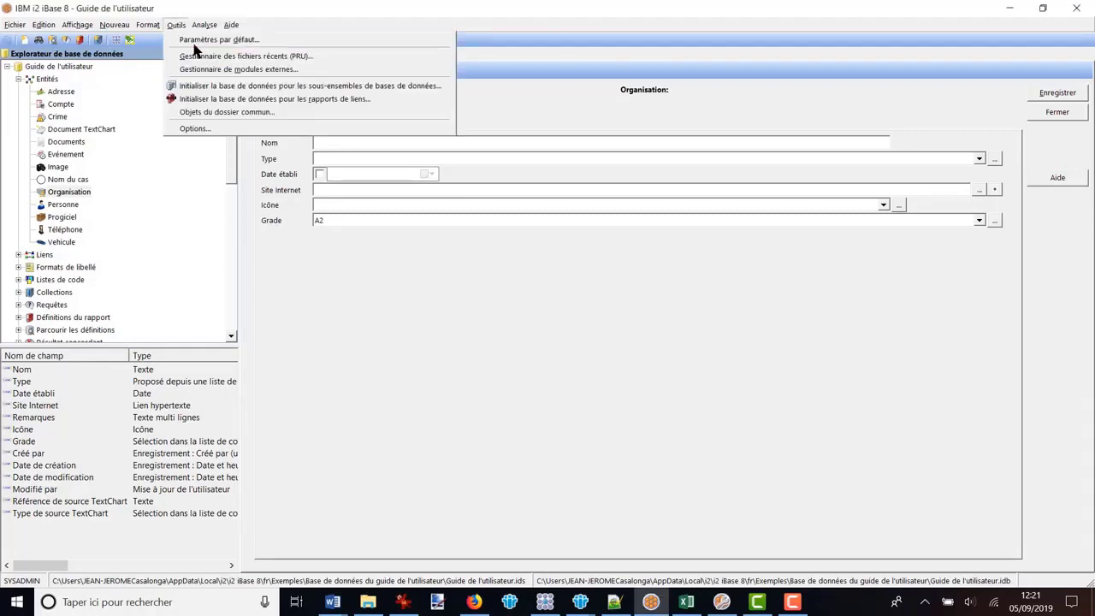
pyautogui.click(195, 40)
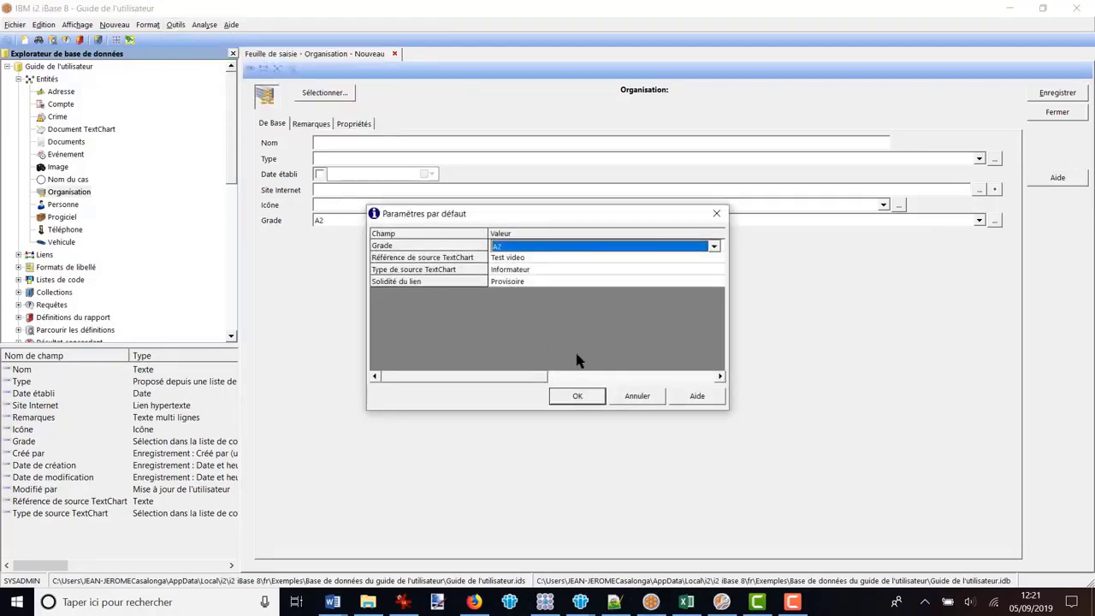
pyautogui.click(639, 398)
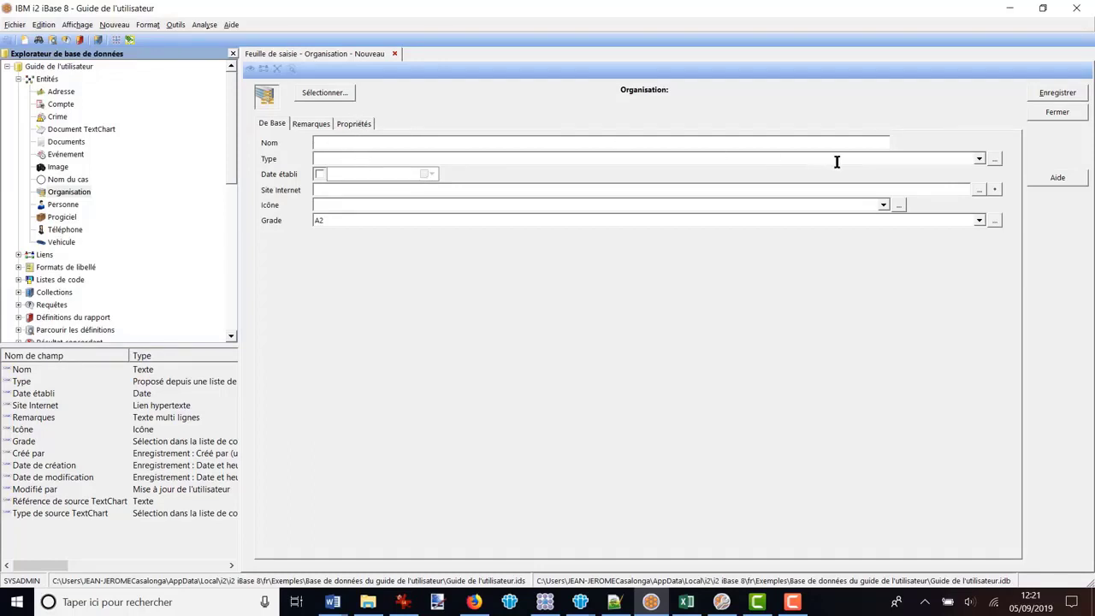
pyautogui.click(1057, 114)
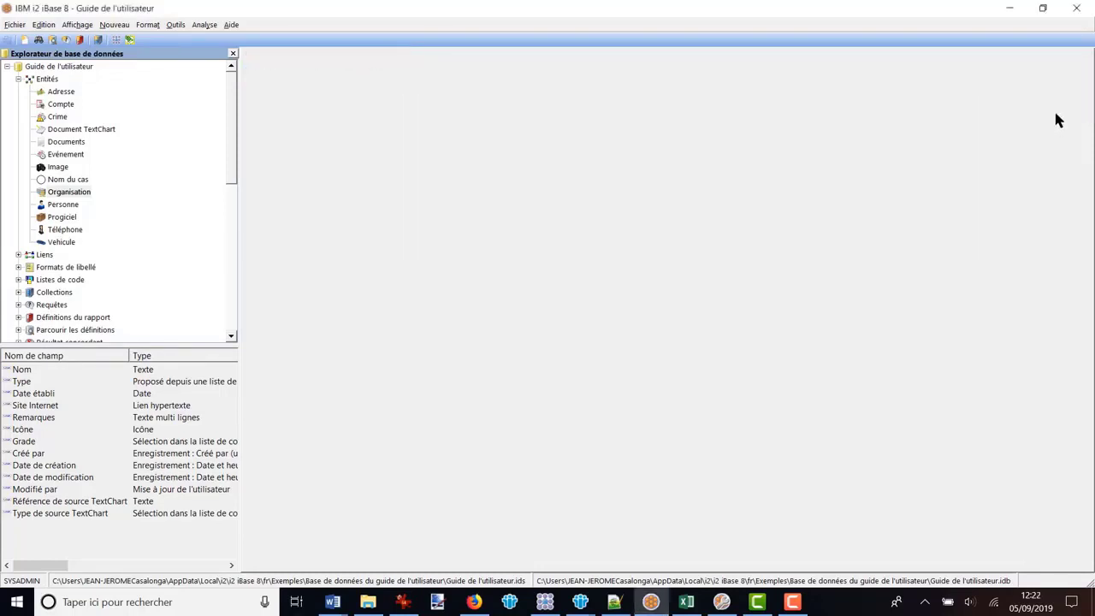
# Step: Create an Adresse record, fill in the house name or number, the street and the city Paris, and save it
pyautogui.doubleClick(51, 94)
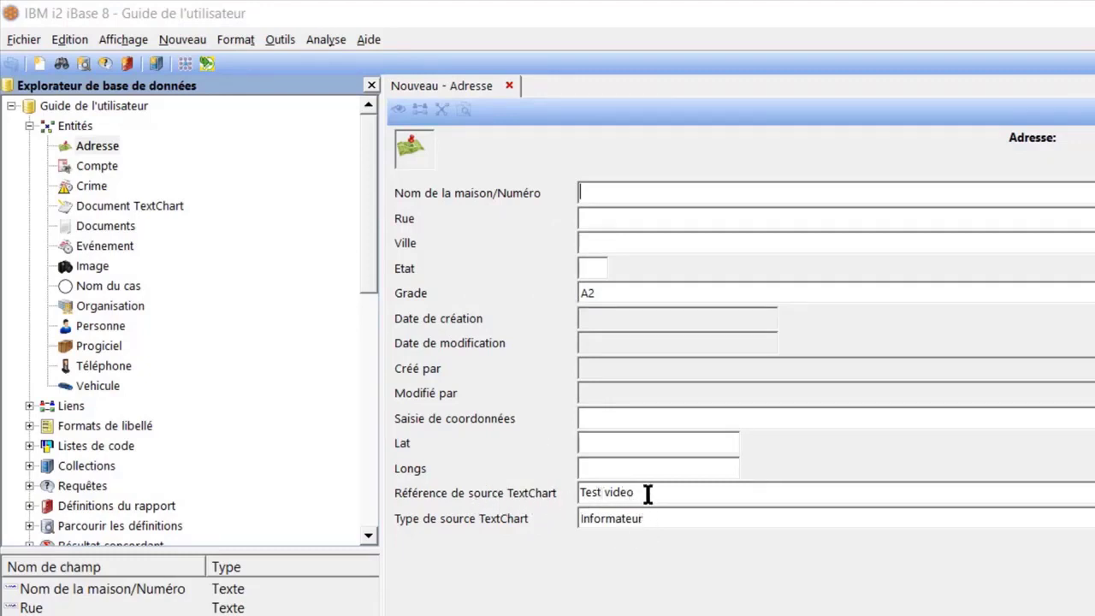
pyautogui.click(283, 39)
pyautogui.click(715, 609)
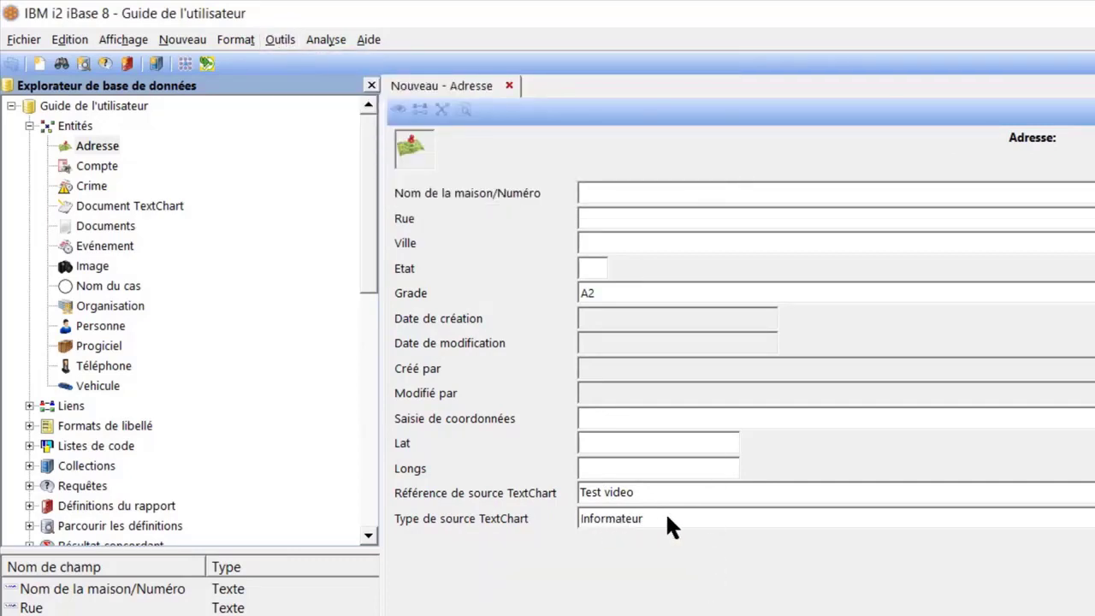
pyautogui.click(608, 186)
pyautogui.write('ueyue')
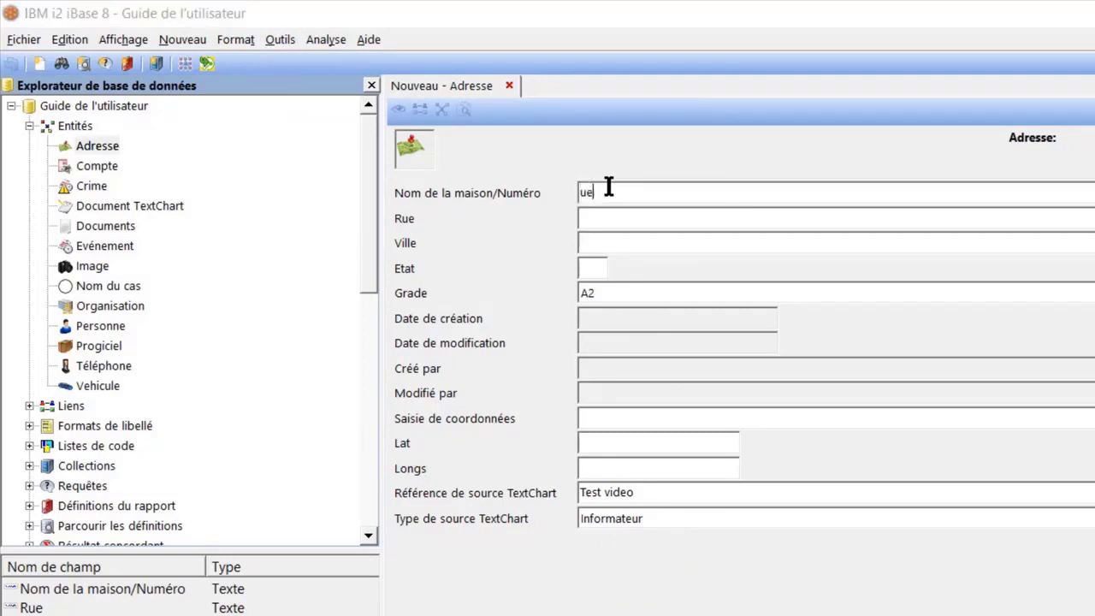
pyautogui.click(602, 216)
pyautogui.write('gfrgre')
pyautogui.click(636, 242)
pyautogui.write('Paris')
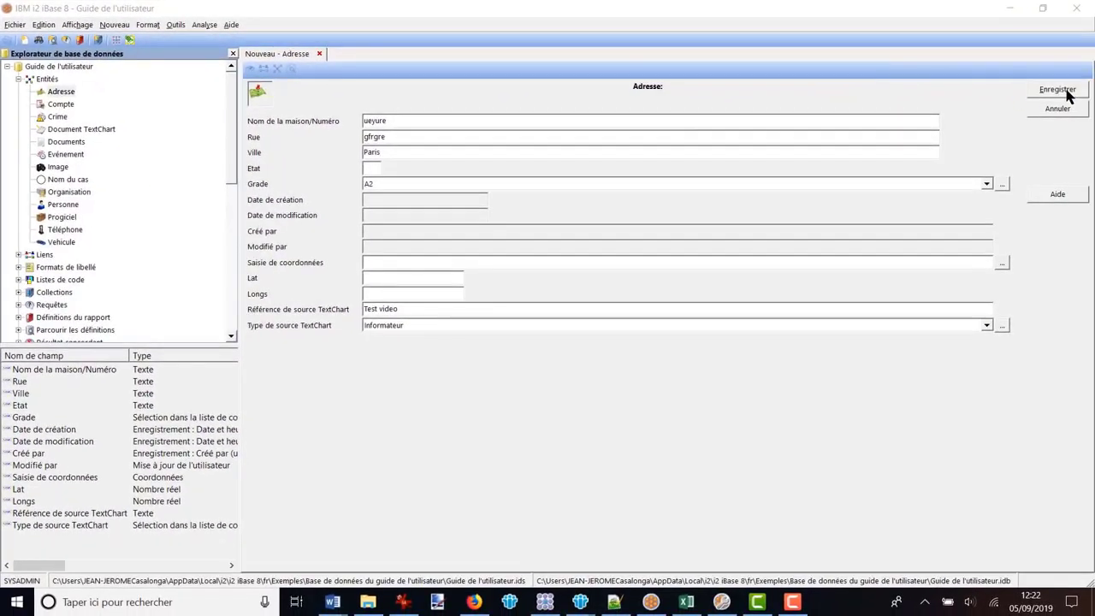
pyautogui.click(1094, 103)
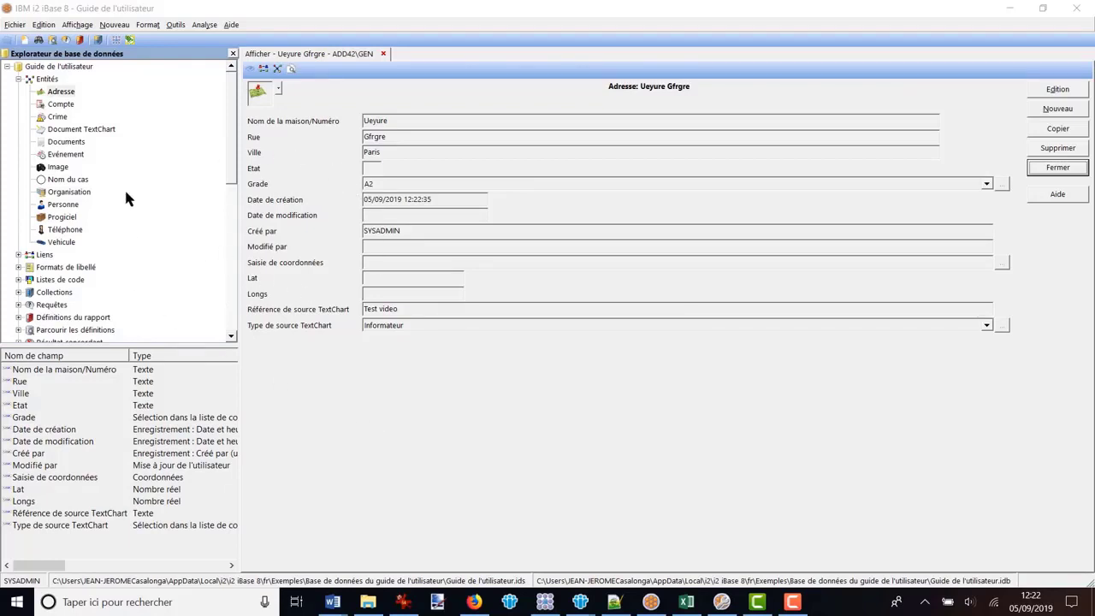
# Step: Expand the link types (Liens) and start a new Actionnaire link record
pyautogui.click(18, 254)
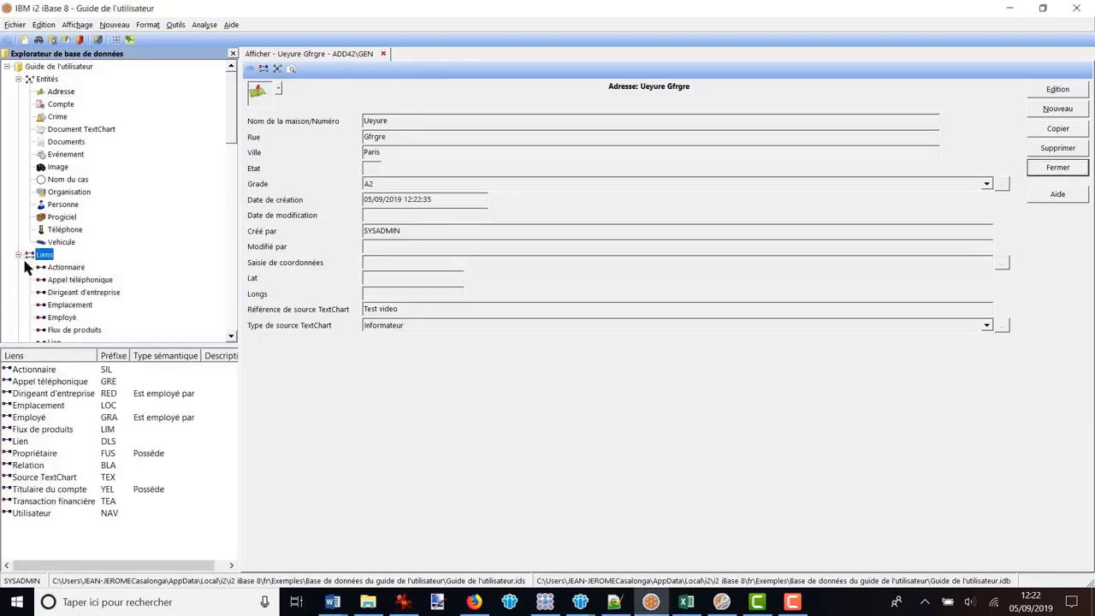
pyautogui.click(72, 270)
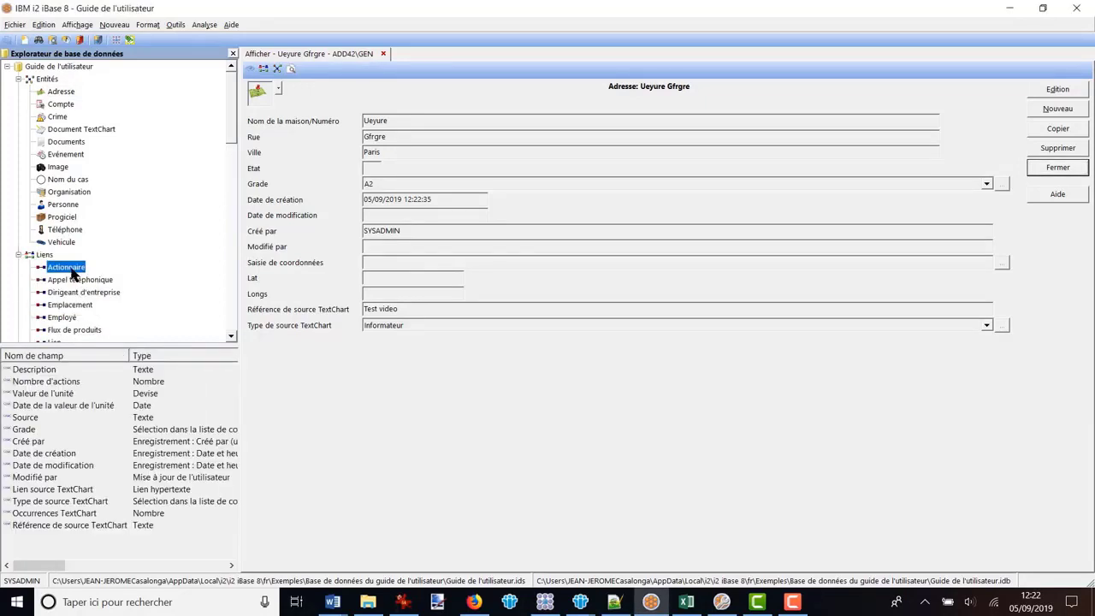
pyautogui.rightClick(71, 271)
pyautogui.click(96, 278)
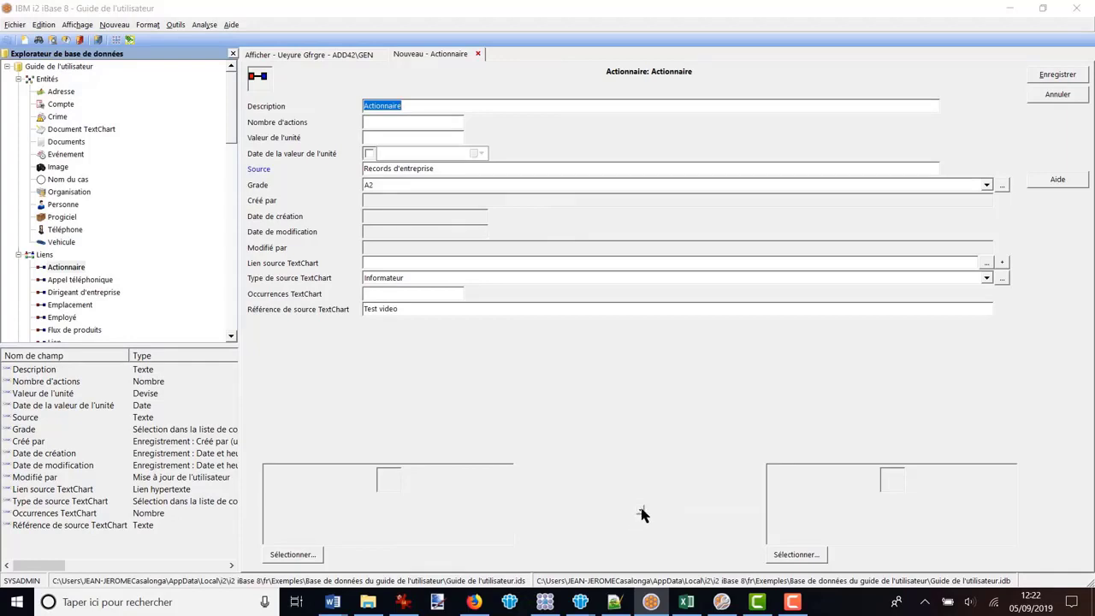
pyautogui.click(640, 510)
# Step: Change the default Grade to A3 in the default parameters while the new Actionnaire record stays open
pyautogui.click(176, 25)
pyautogui.click(190, 42)
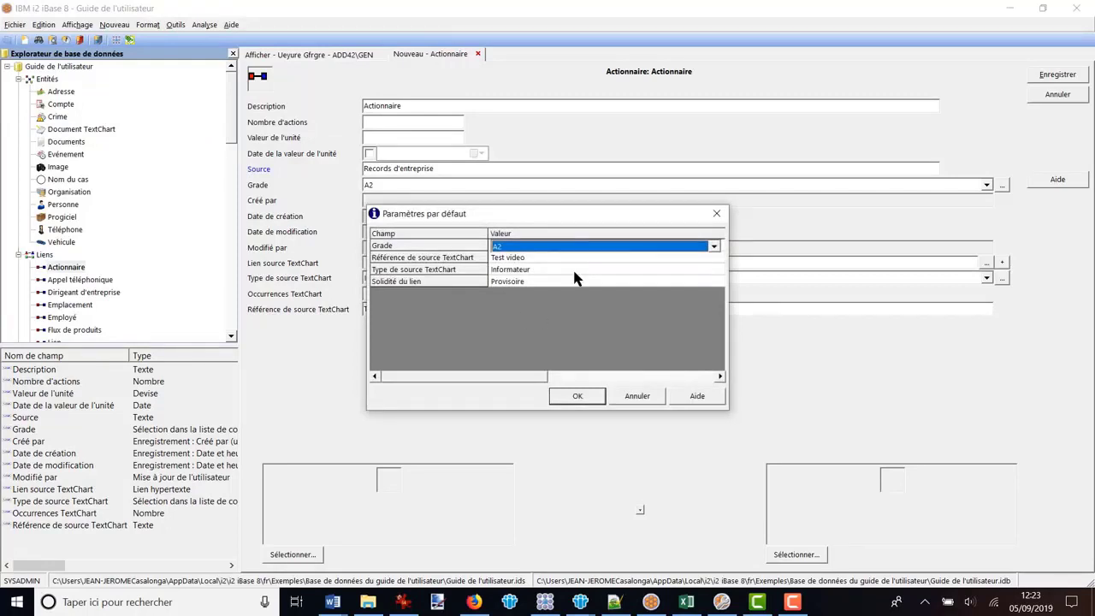
pyautogui.click(515, 247)
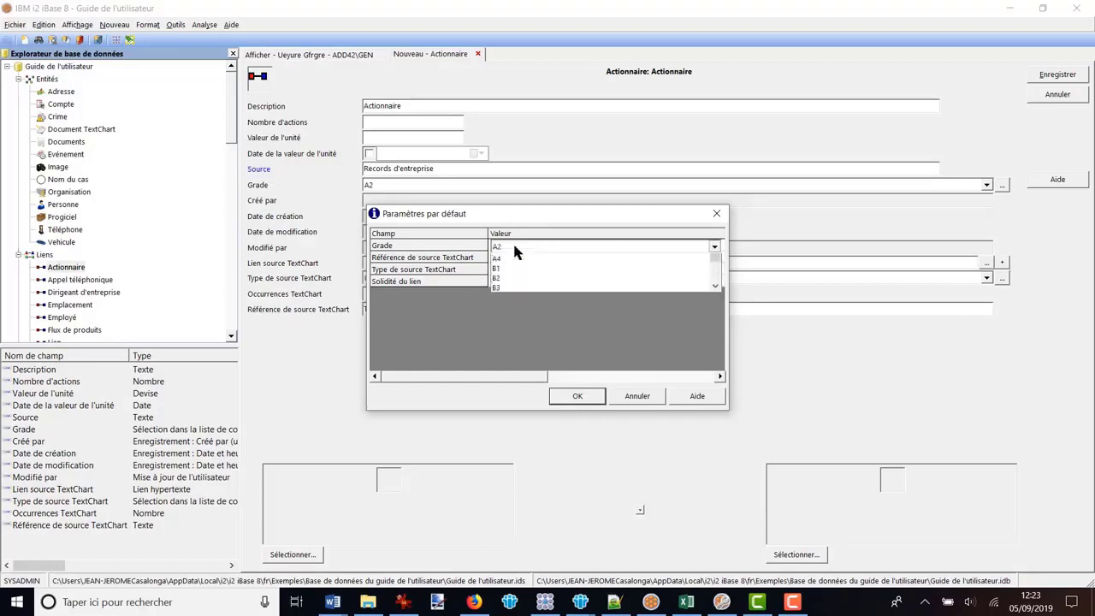
pyautogui.click(509, 275)
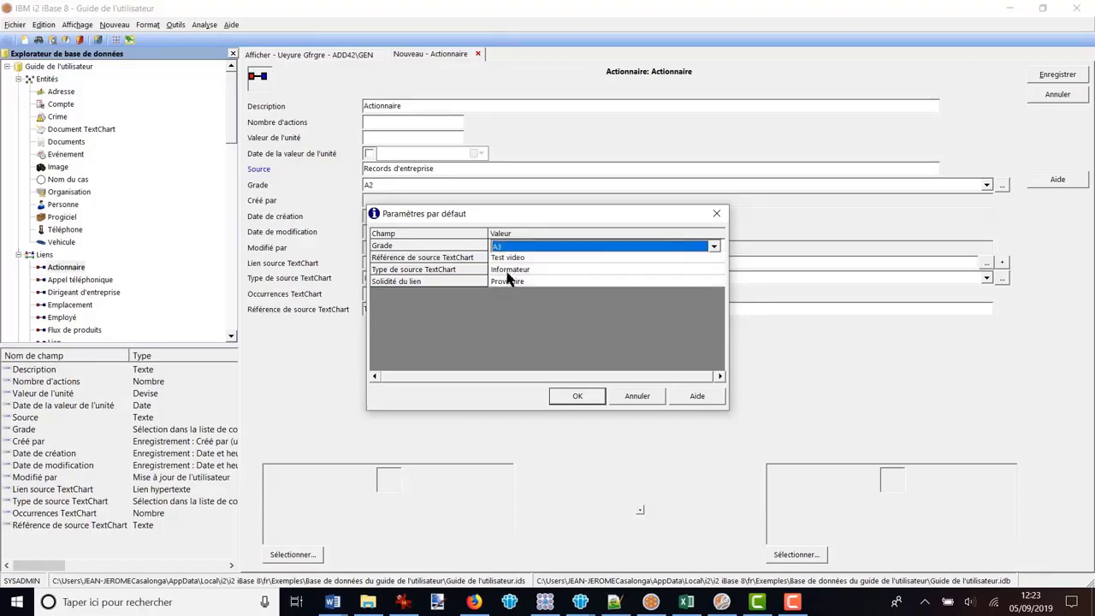
pyautogui.click(575, 396)
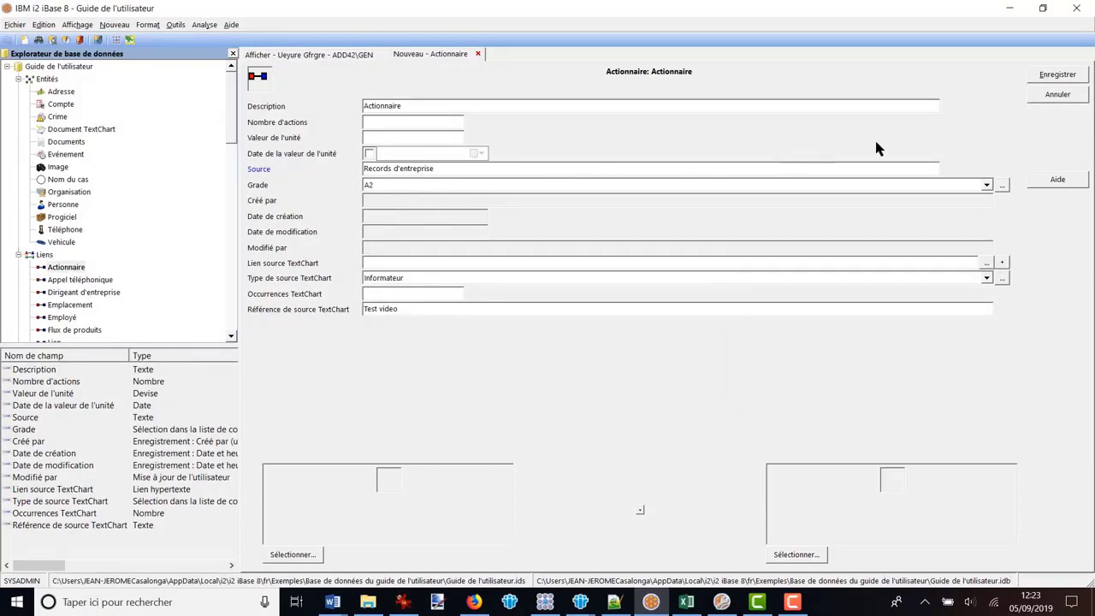
# Step: Discard the open Actionnaire link record and start a new one to check its prefilled default values
pyautogui.click(1056, 95)
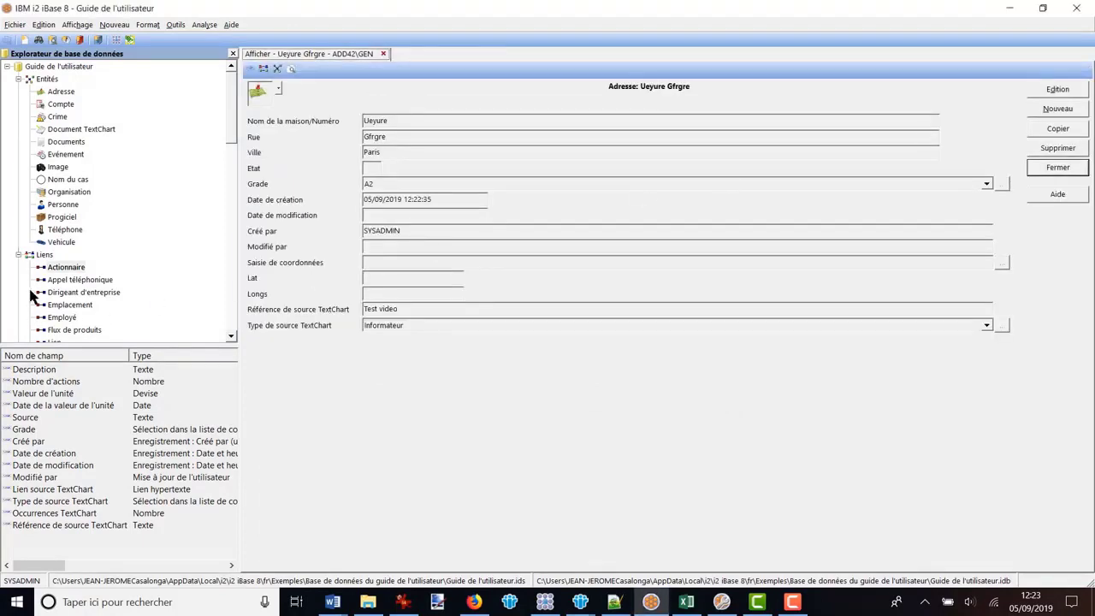
pyautogui.rightClick(57, 271)
pyautogui.click(82, 274)
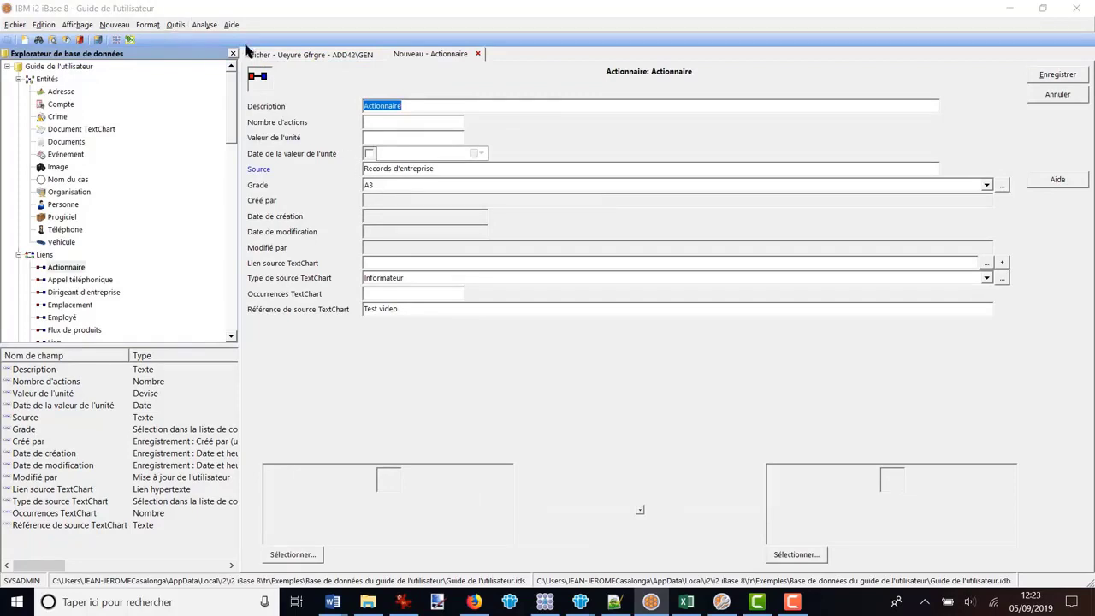
# Step: Close the database and reopen Guide de l'utilisateur.idb from the recent databases, dismissing its description
pyautogui.click(15, 25)
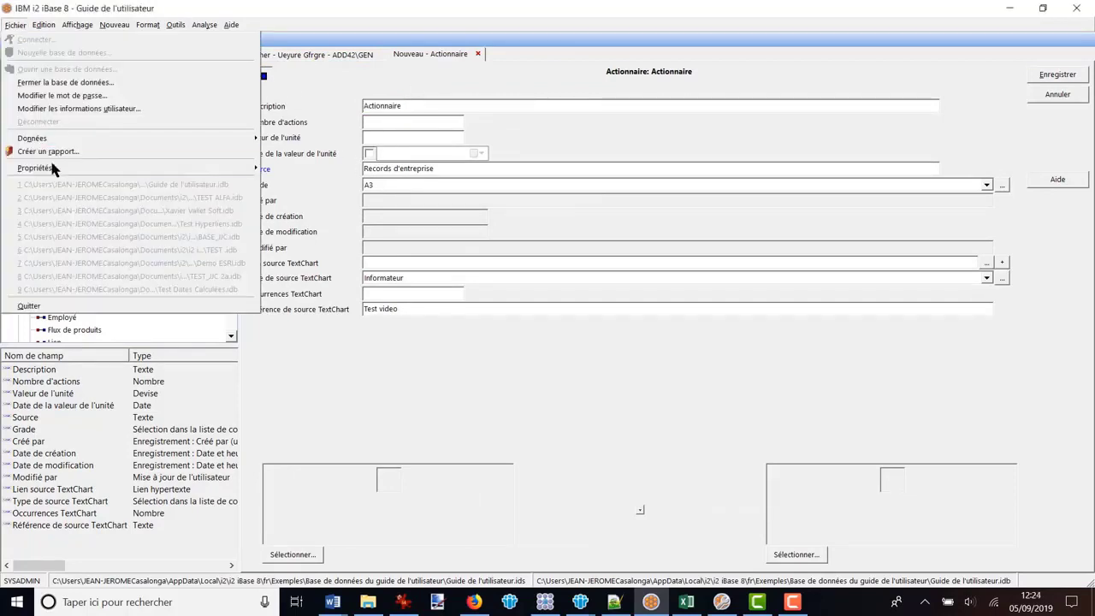
pyautogui.click(45, 84)
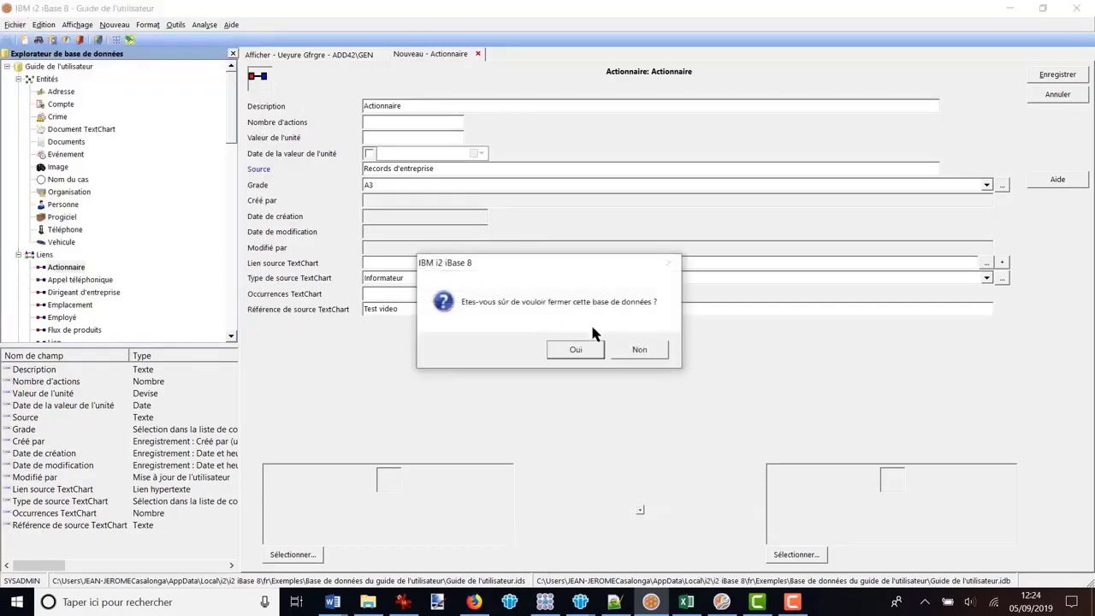
pyautogui.click(588, 351)
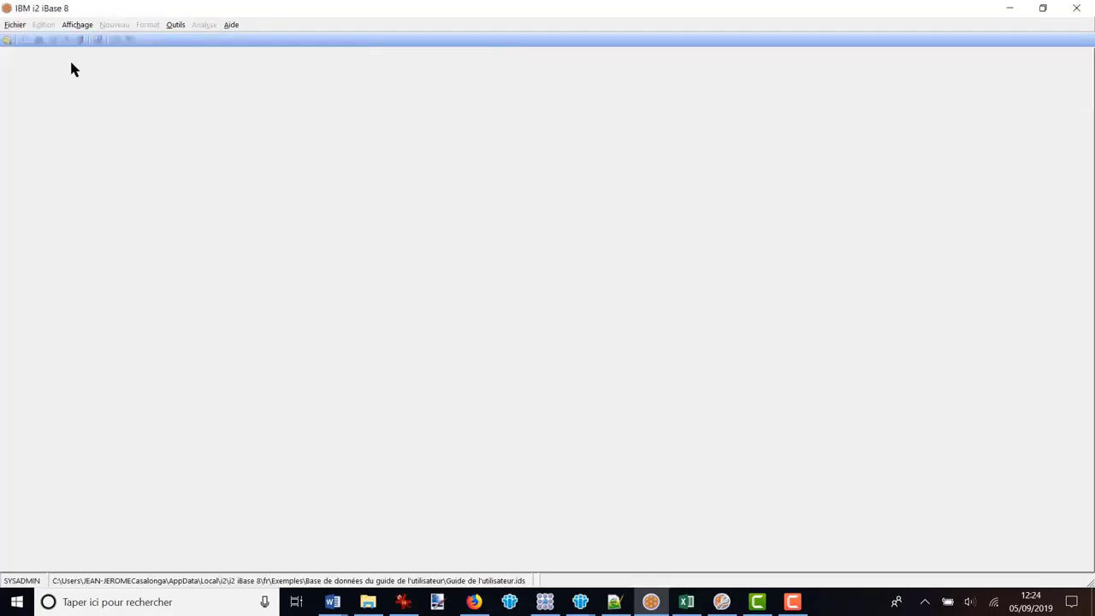
pyautogui.click(15, 25)
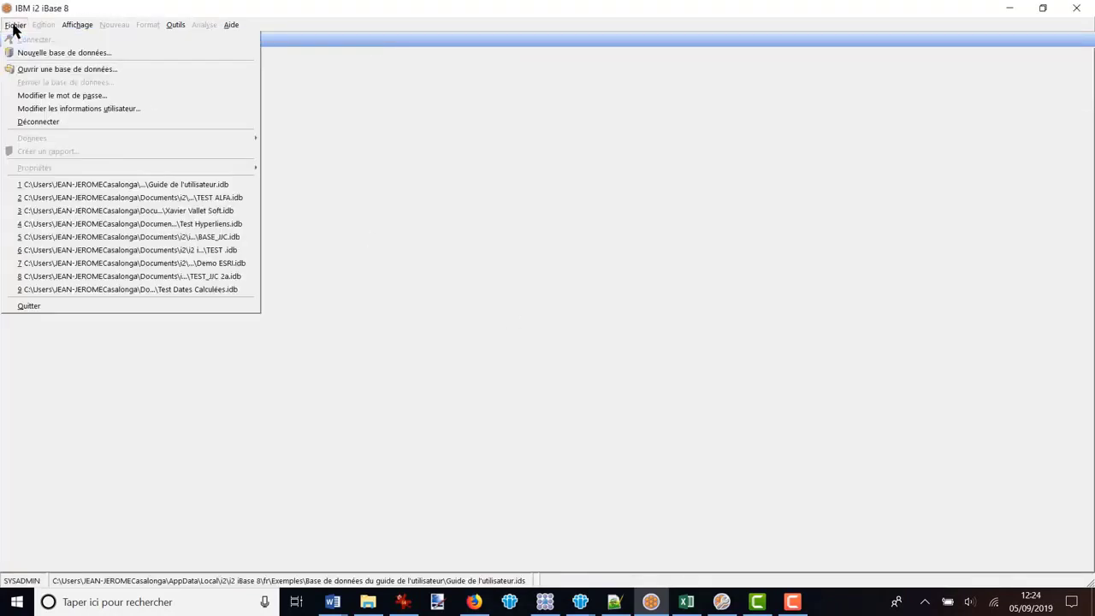
pyautogui.click(125, 190)
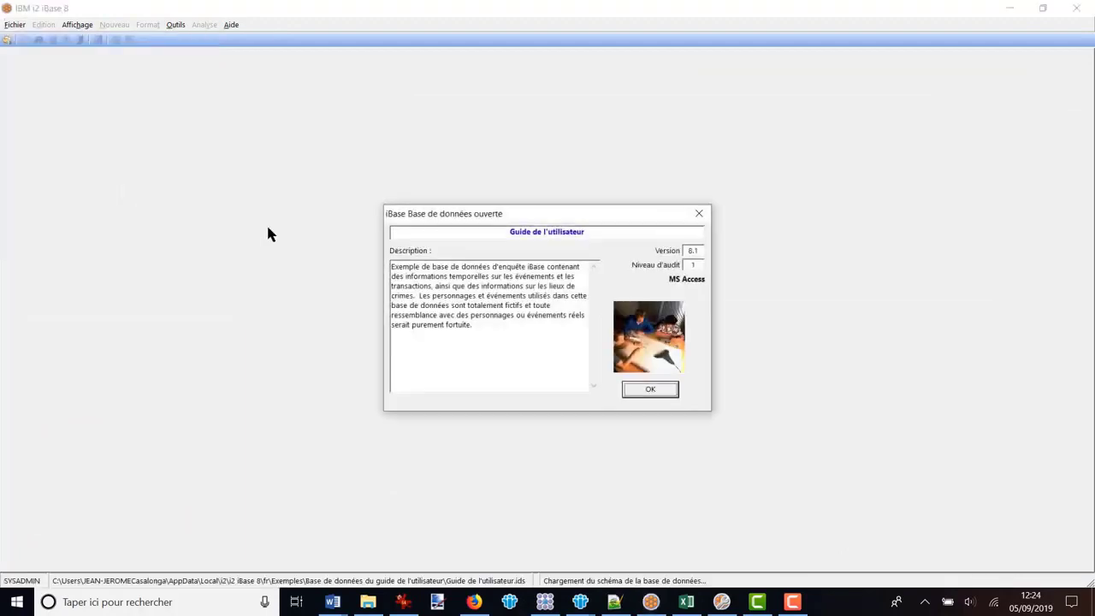
pyautogui.click(648, 392)
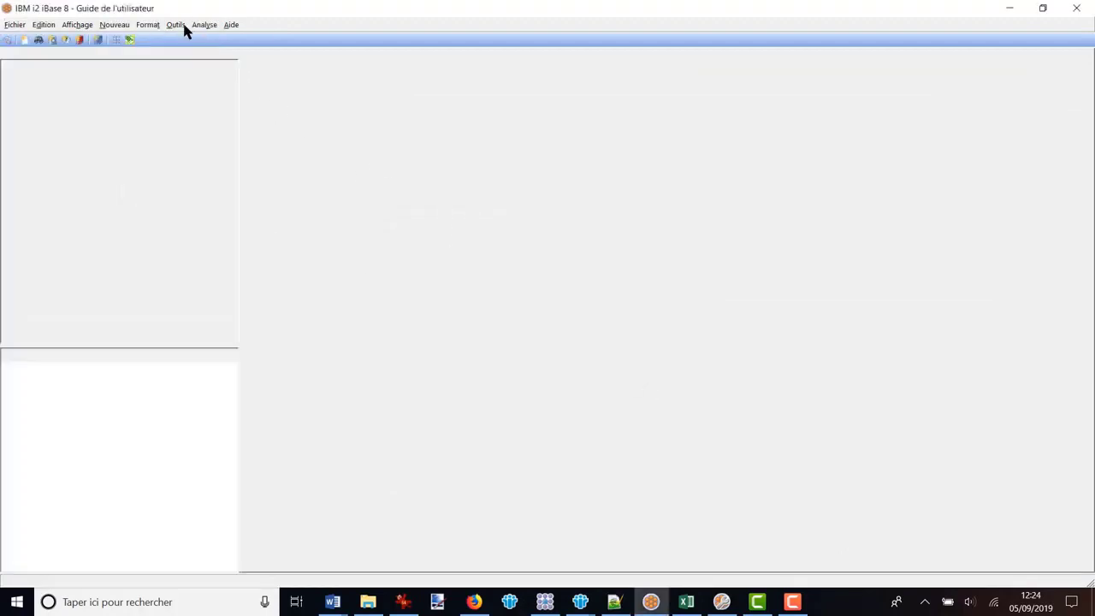
# Step: Check the default parameters of the reopened database and close them without changes
pyautogui.click(183, 26)
pyautogui.click(186, 41)
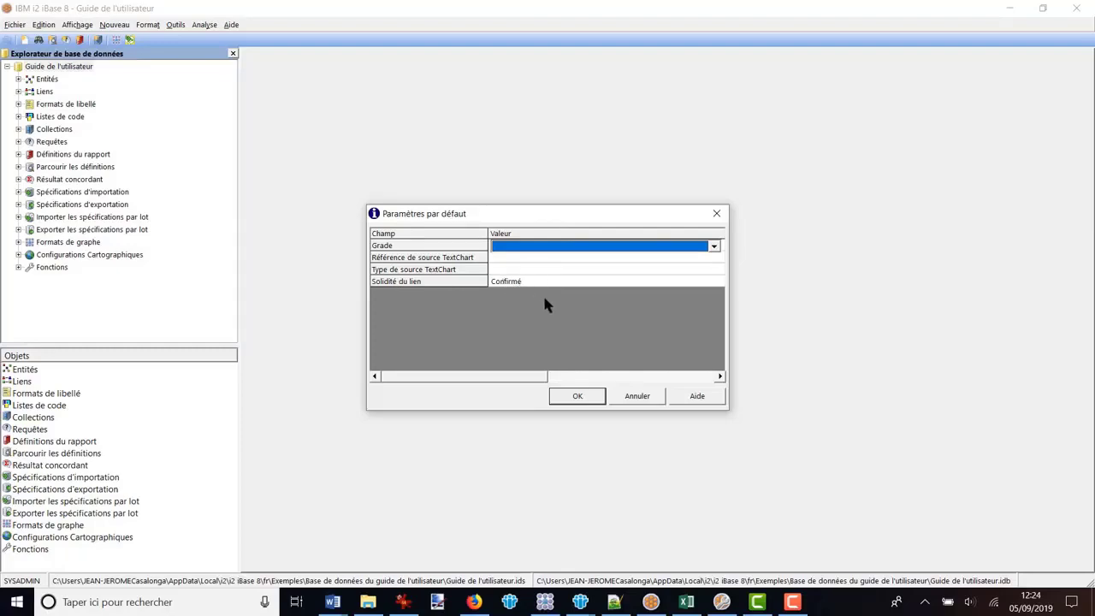
pyautogui.click(635, 398)
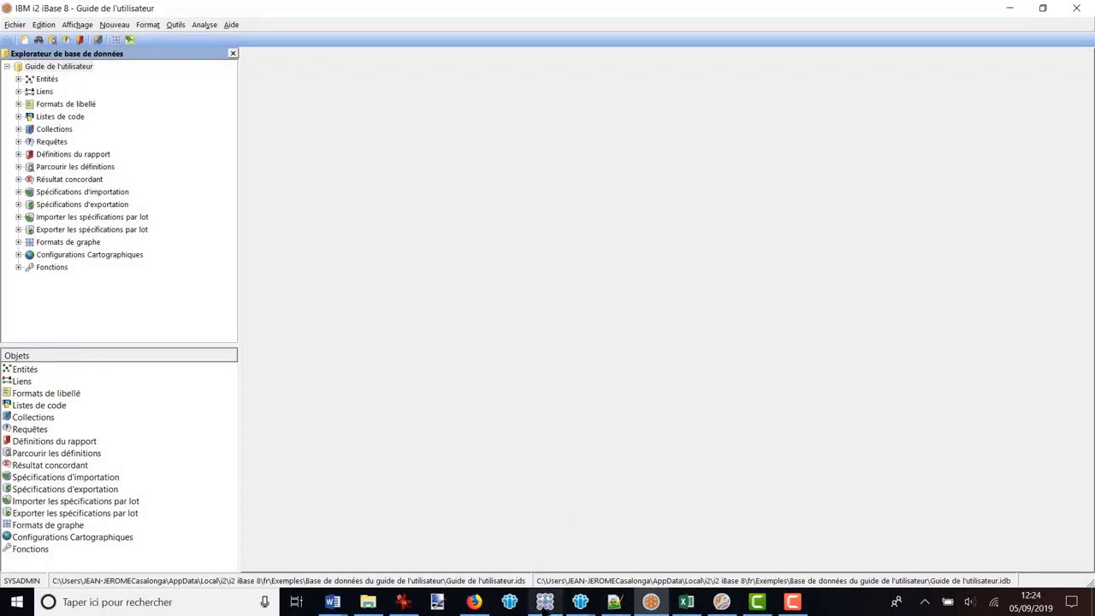
# Step: Switch to Analyst's Notebook and open the default parameters for standard fields of the Guide de l'utilisateur data source
pyautogui.click(545, 601)
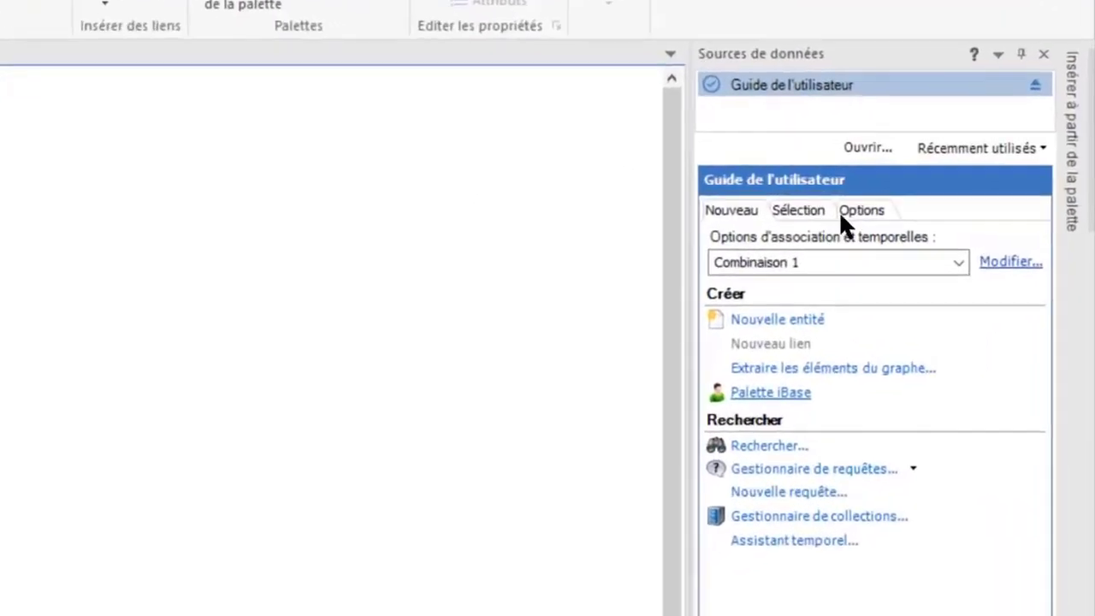
pyautogui.click(864, 212)
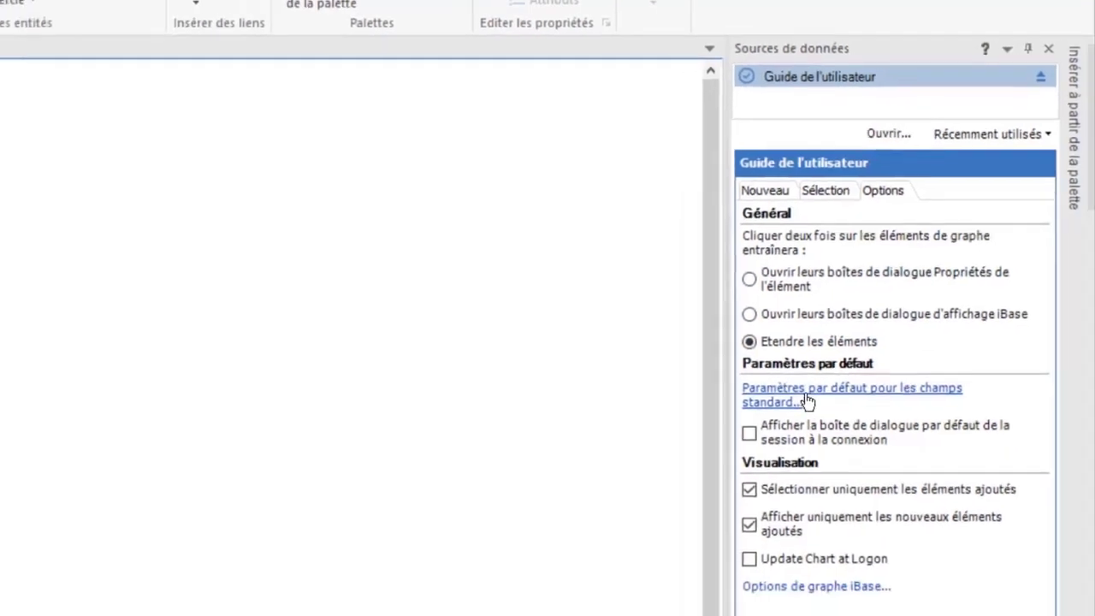
pyautogui.click(764, 438)
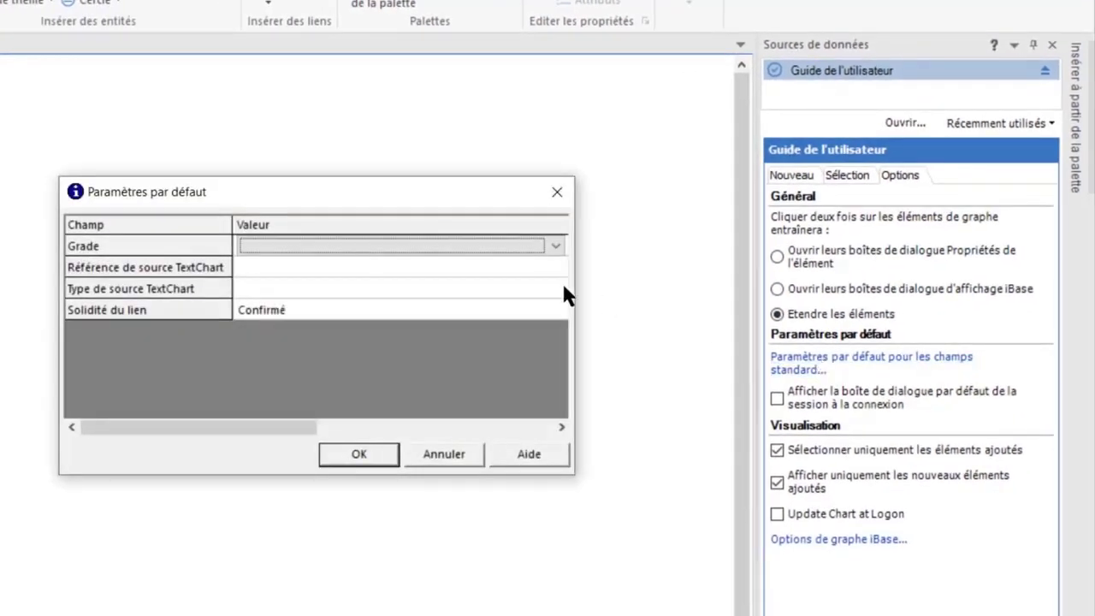
pyautogui.moveTo(371, 192); pyautogui.dragTo(340, 164)
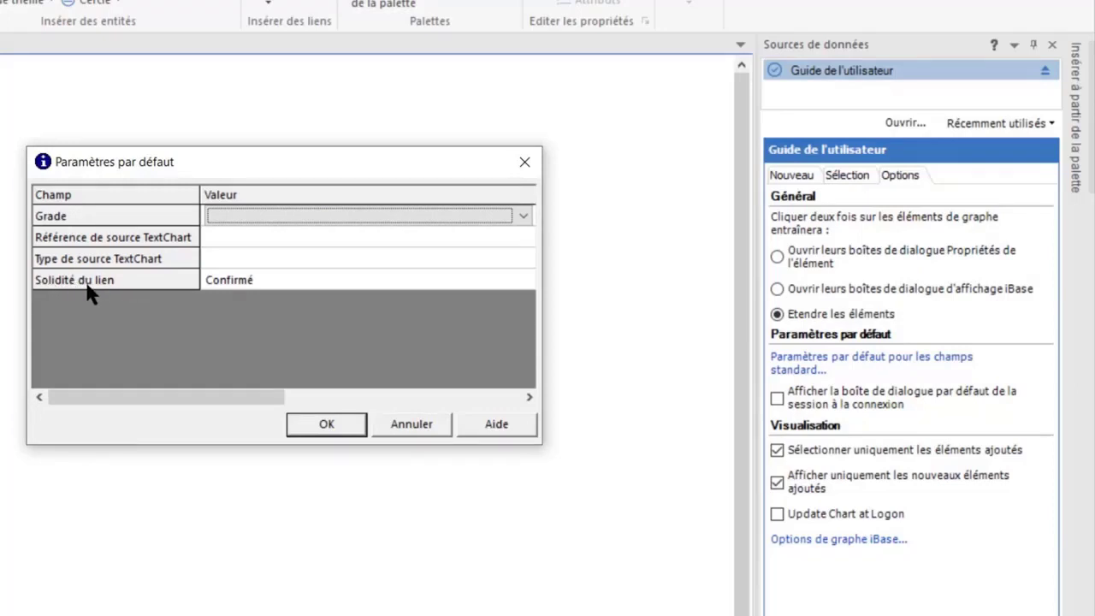
# Step: Set the default Grade to A3, the TextChart source reference to toto and the TextChart source type to Victime, and apply them
pyautogui.click(241, 213)
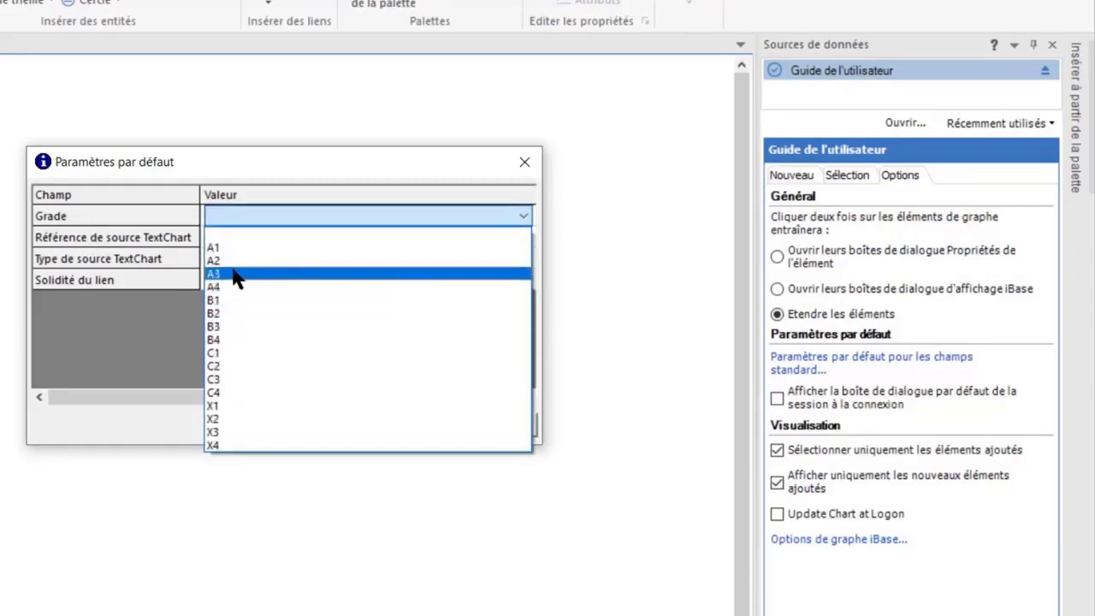
pyautogui.click(239, 274)
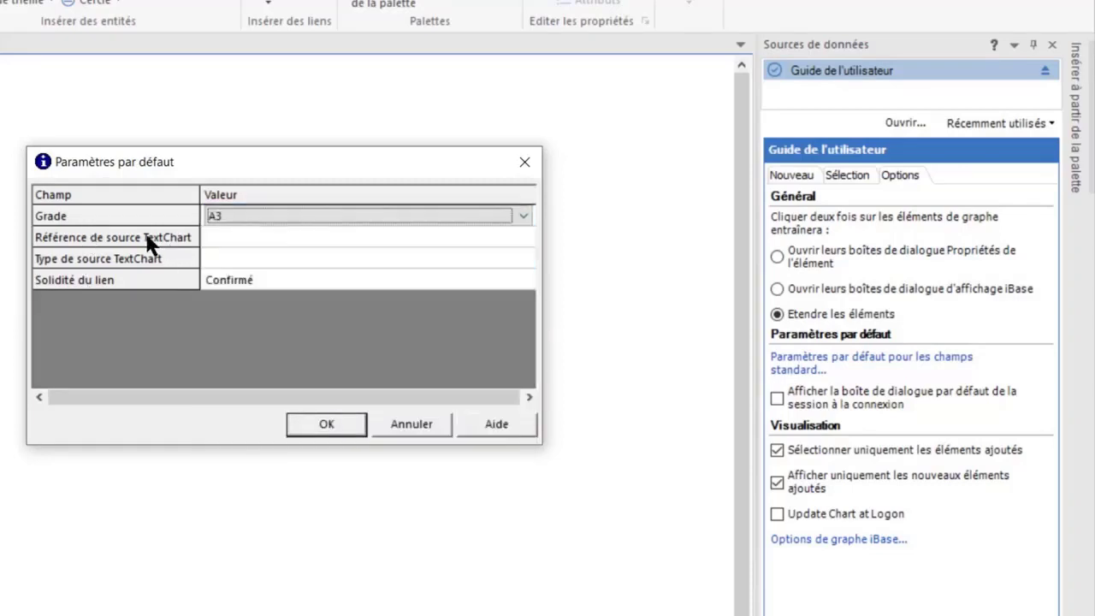
pyautogui.click(221, 236)
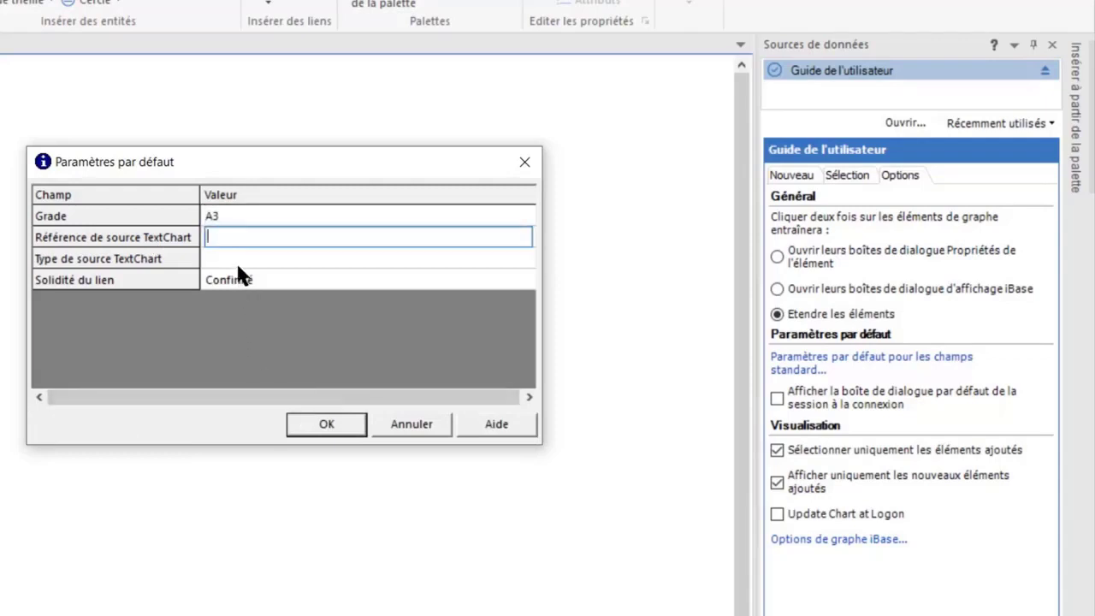
pyautogui.write('toto')
pyautogui.click(260, 255)
pyautogui.click(260, 252)
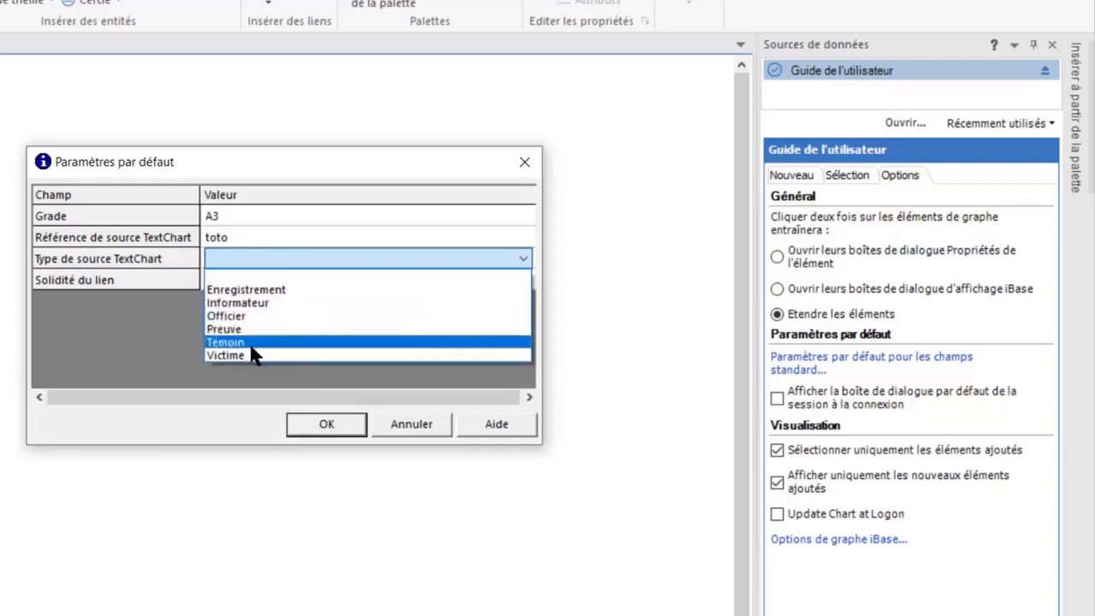
pyautogui.click(247, 355)
pyautogui.click(330, 430)
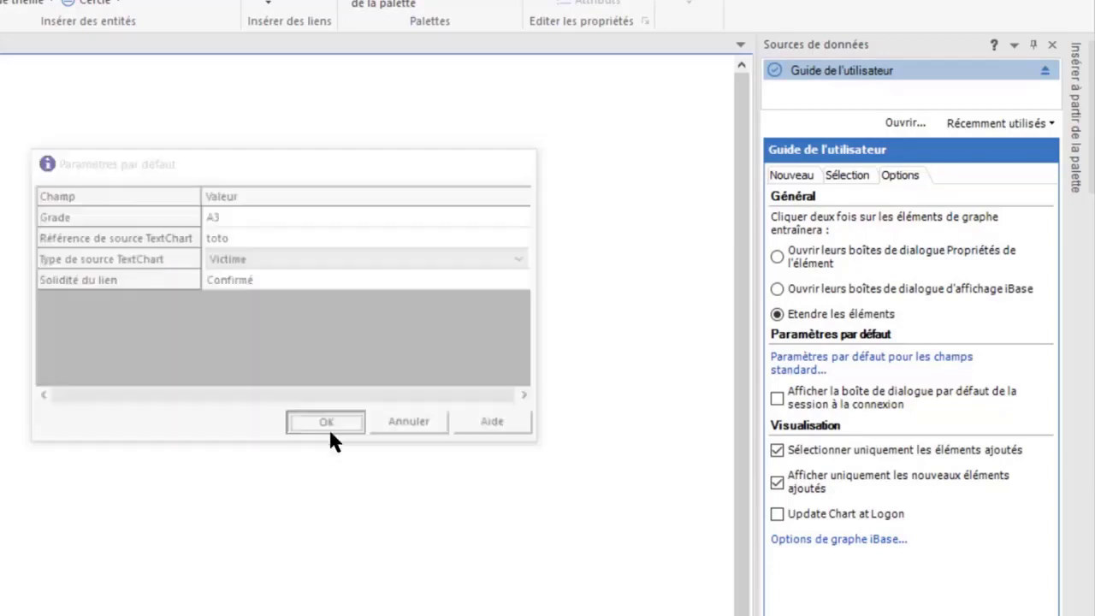
# Step: Start a new Image entity to check its prefilled Grade and TextChart source fields, and cancel it unsaved
pyautogui.click(797, 176)
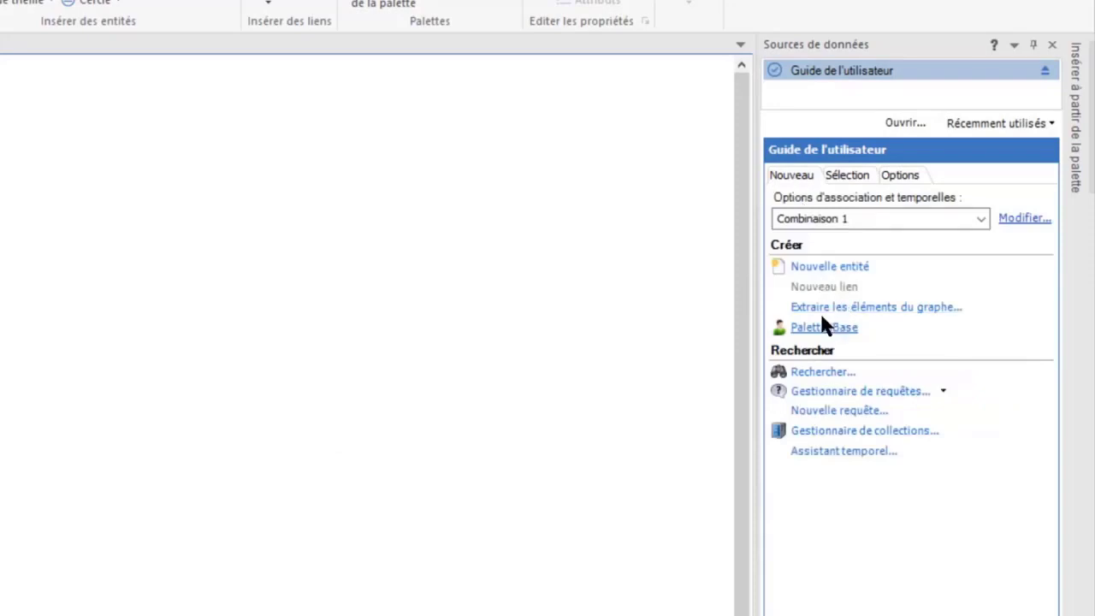
pyautogui.click(823, 272)
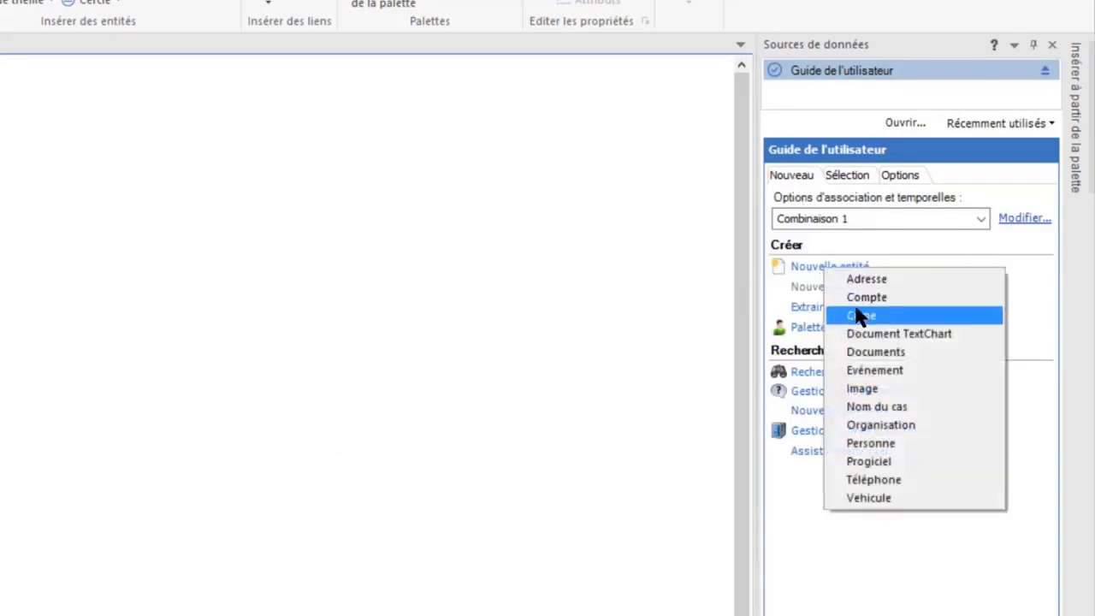
pyautogui.click(875, 389)
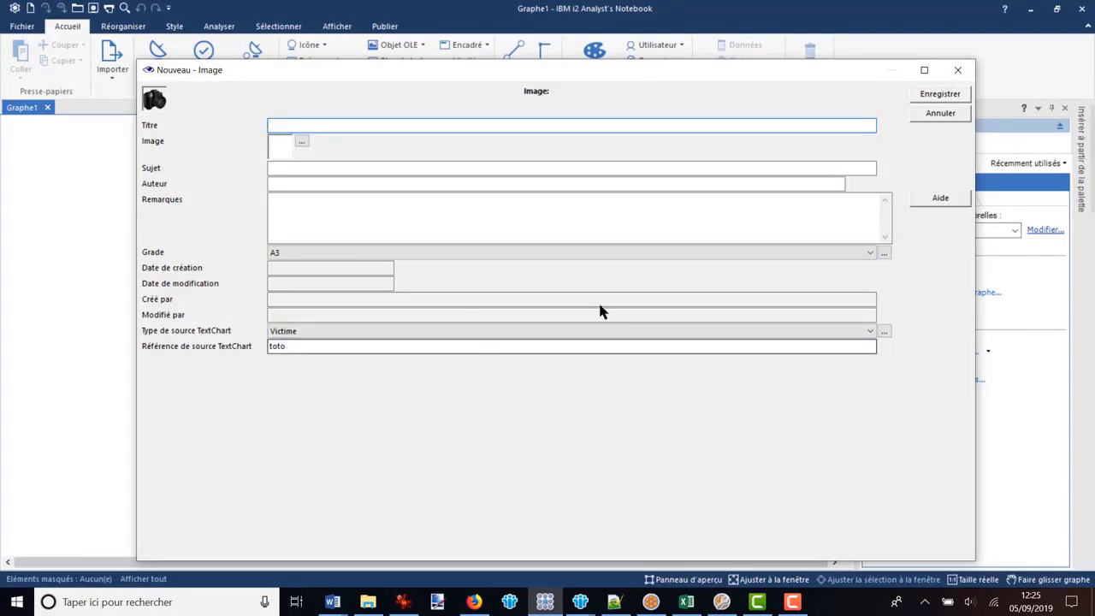
pyautogui.click(940, 114)
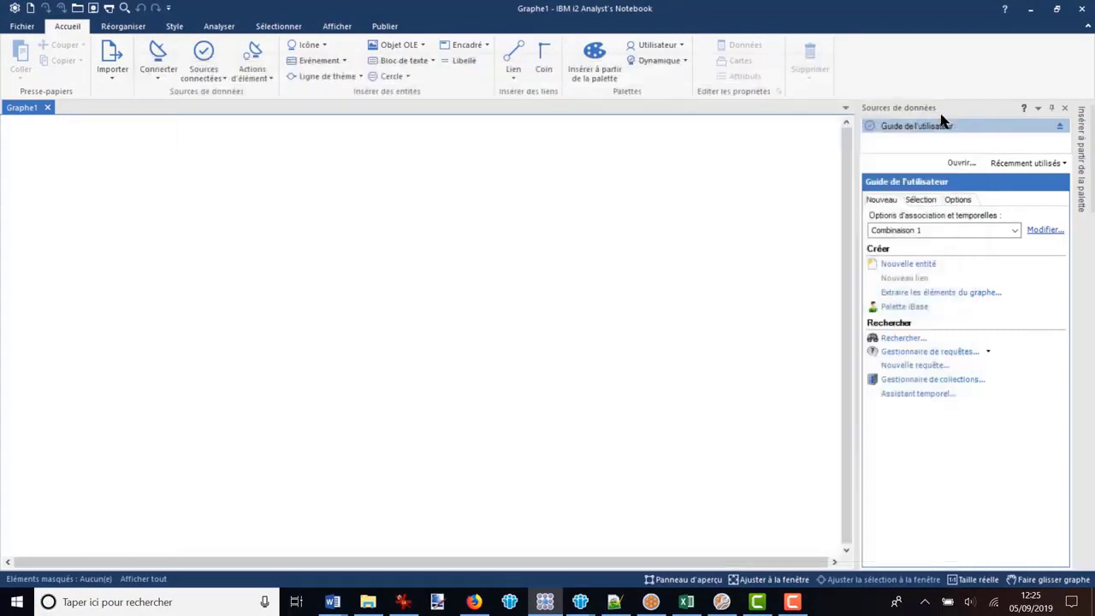